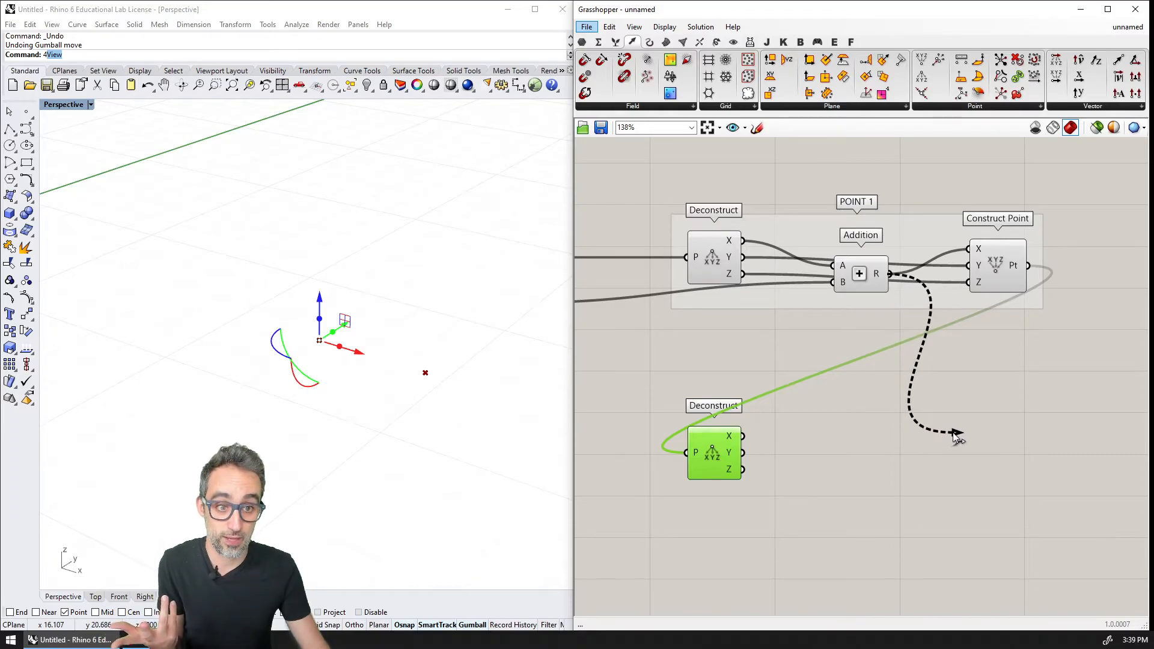
pyautogui.moveTo(773, 284); pyautogui.dragTo(825, 355)
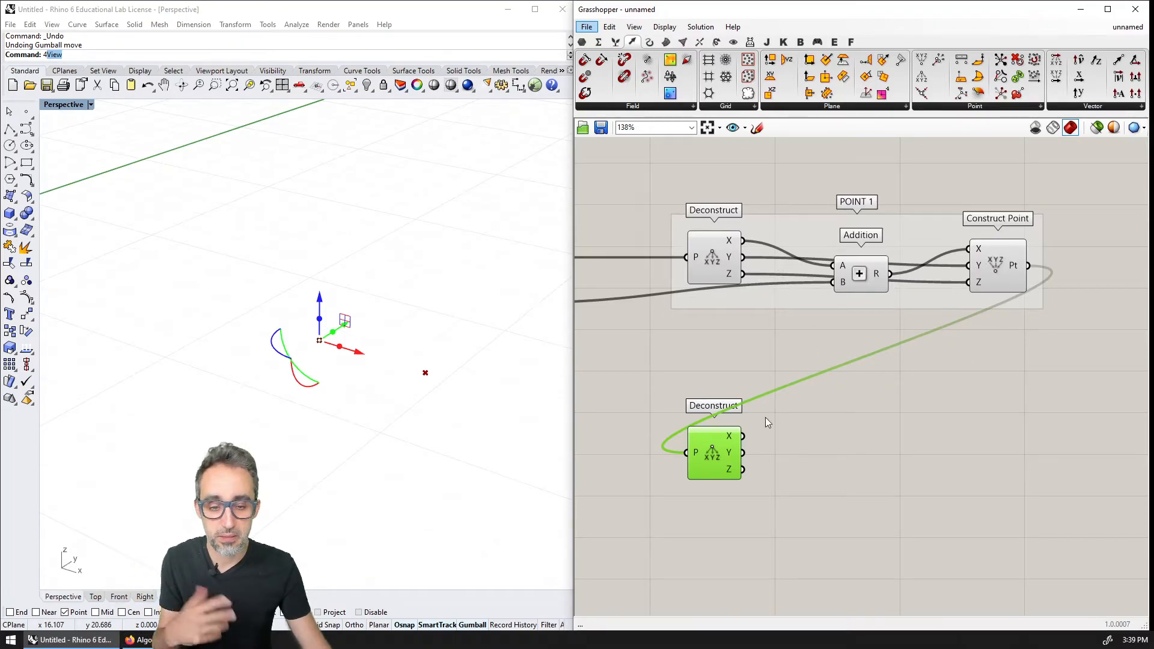
pyautogui.click(781, 399)
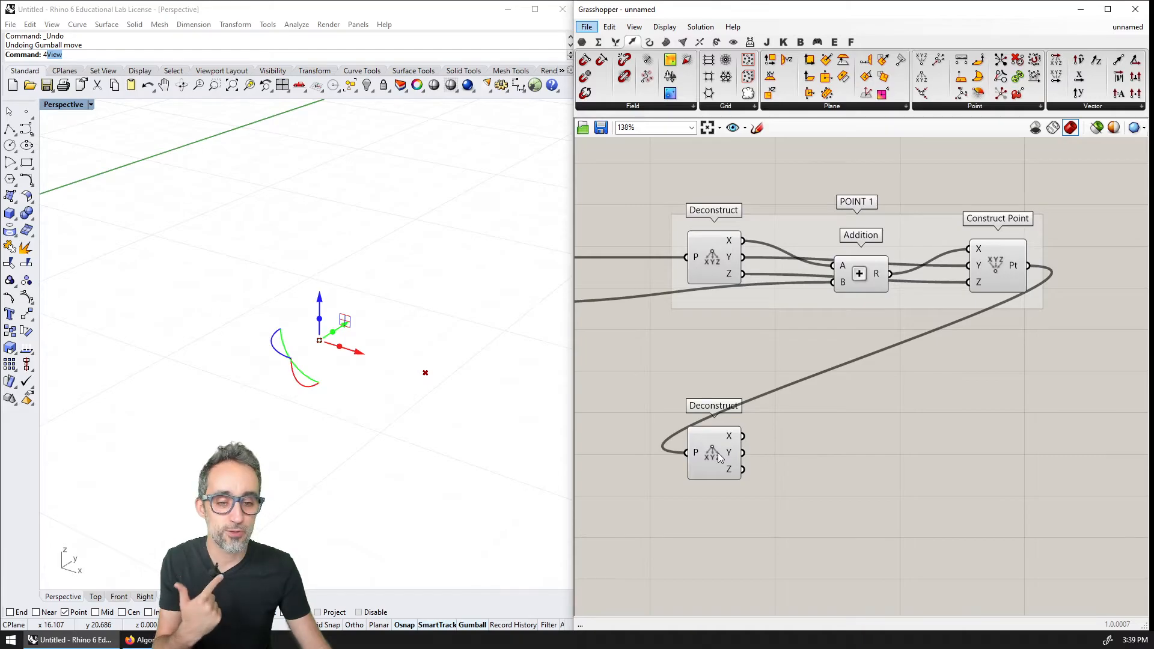
pyautogui.moveTo(722, 452); pyautogui.dragTo(722, 447)
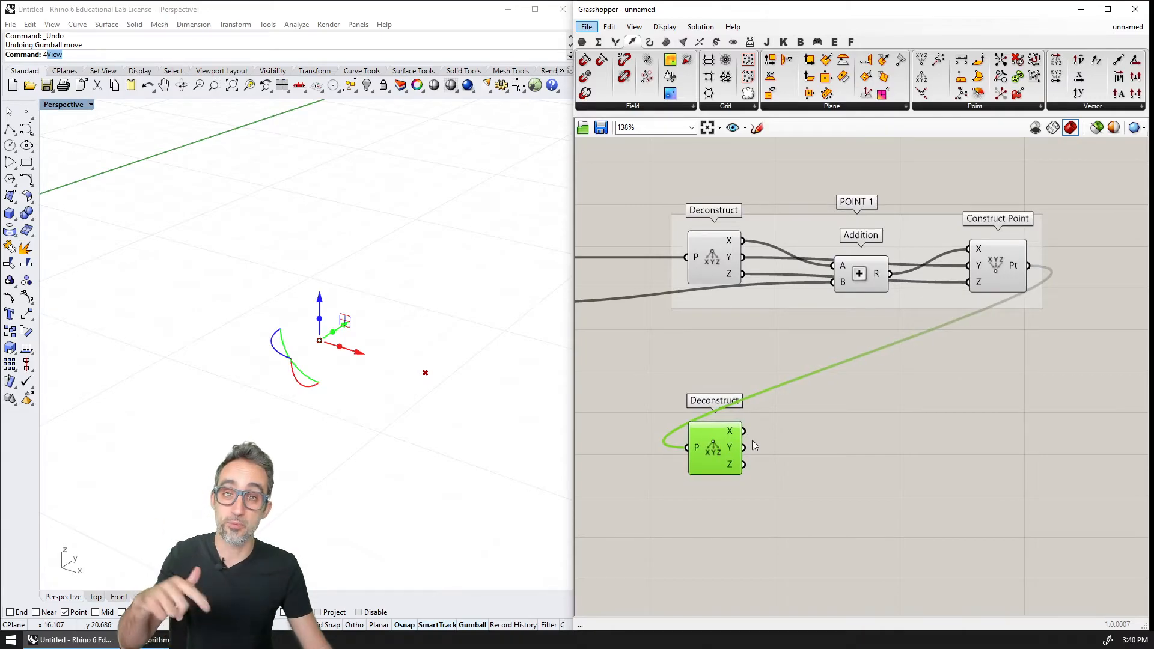
pyautogui.moveTo(840, 466); pyautogui.dragTo(833, 443, button='right')
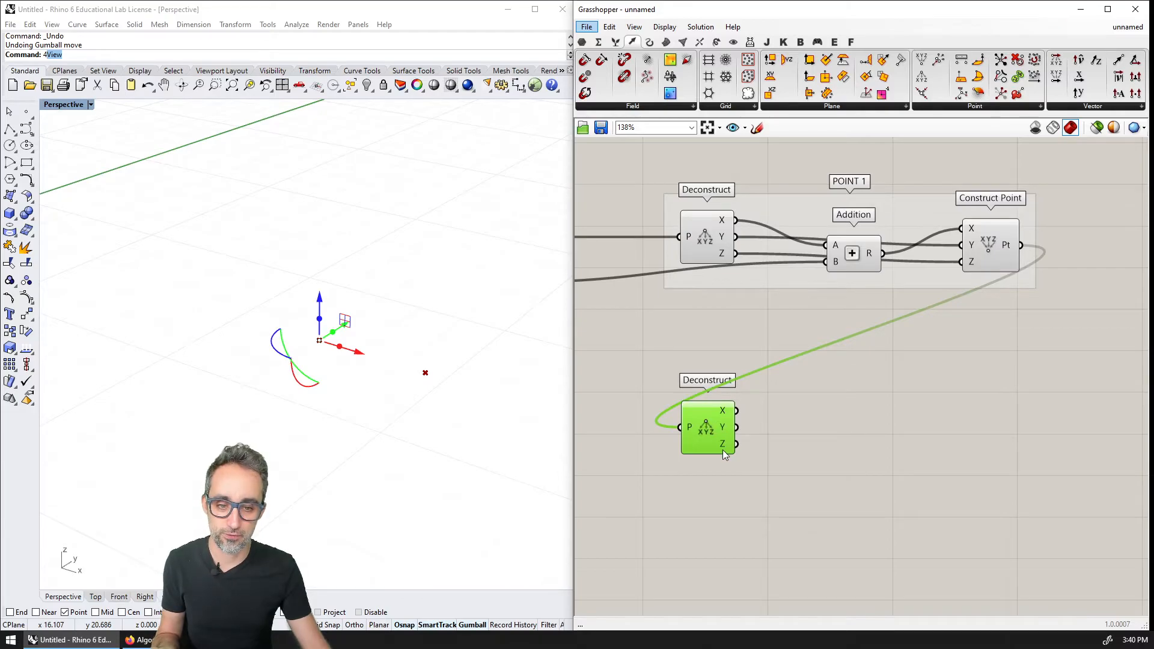
# Add an Addition component that sums slider b and the X output of the lower Deconstruct
pyautogui.moveTo(723, 450)
pyautogui.doubleClick(868, 392)
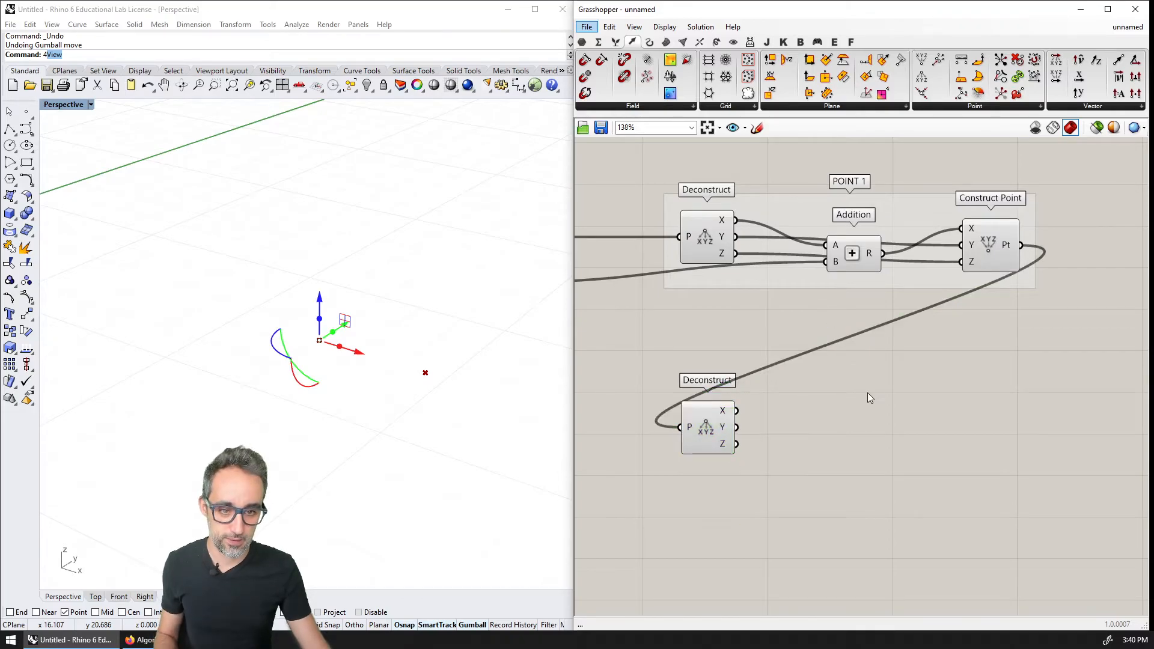
pyautogui.write('add')
pyautogui.press('Return')
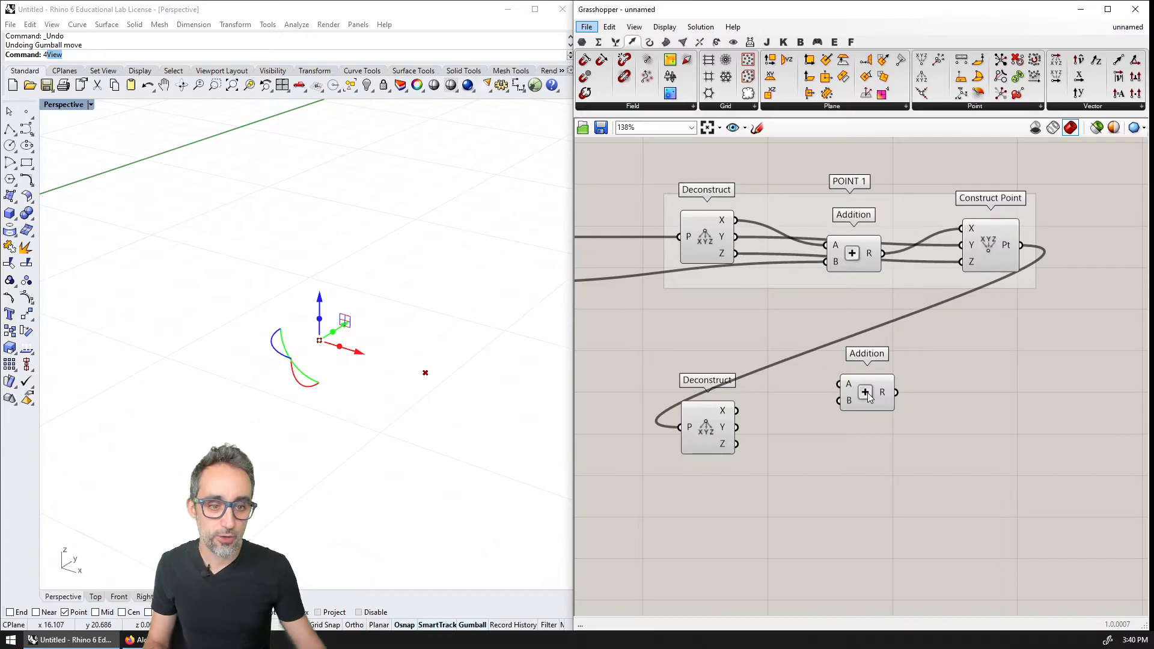
pyautogui.moveTo(737, 410); pyautogui.dragTo(839, 401)
pyautogui.moveTo(841, 400); pyautogui.dragTo(968, 386, button='right')
pyautogui.scroll(-2, 969, 386)
pyautogui.moveTo(719, 331); pyautogui.dragTo(968, 374)
# Add a second Addition component below the first, summing the lower Deconstruct's Z output and slider h
pyautogui.moveTo(934, 413); pyautogui.dragTo(912, 395, button='right')
pyautogui.doubleClick(969, 395)
pyautogui.write('add')
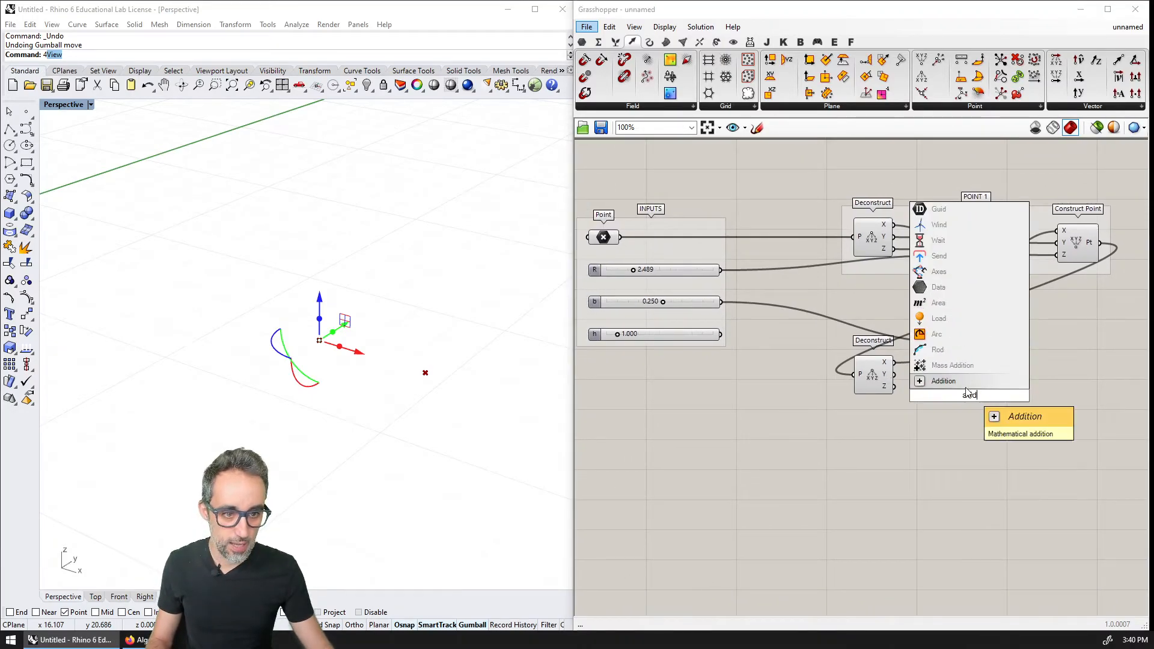
pyautogui.click(967, 382)
pyautogui.moveTo(969, 394); pyautogui.dragTo(988, 403)
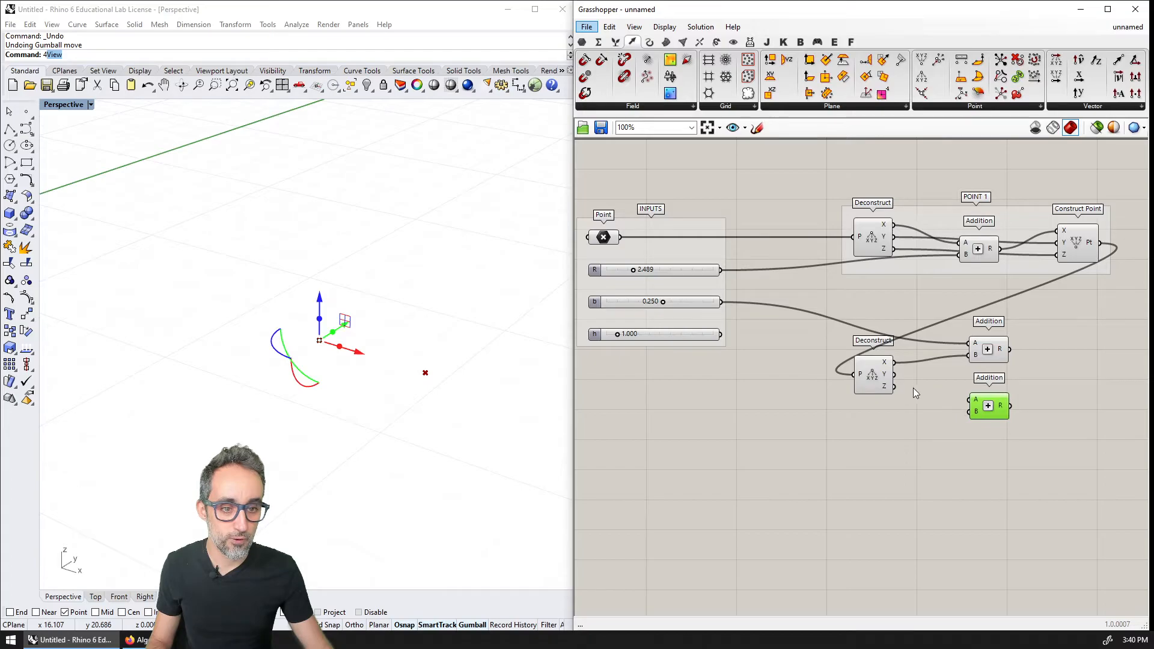
pyautogui.moveTo(896, 386); pyautogui.dragTo(967, 400)
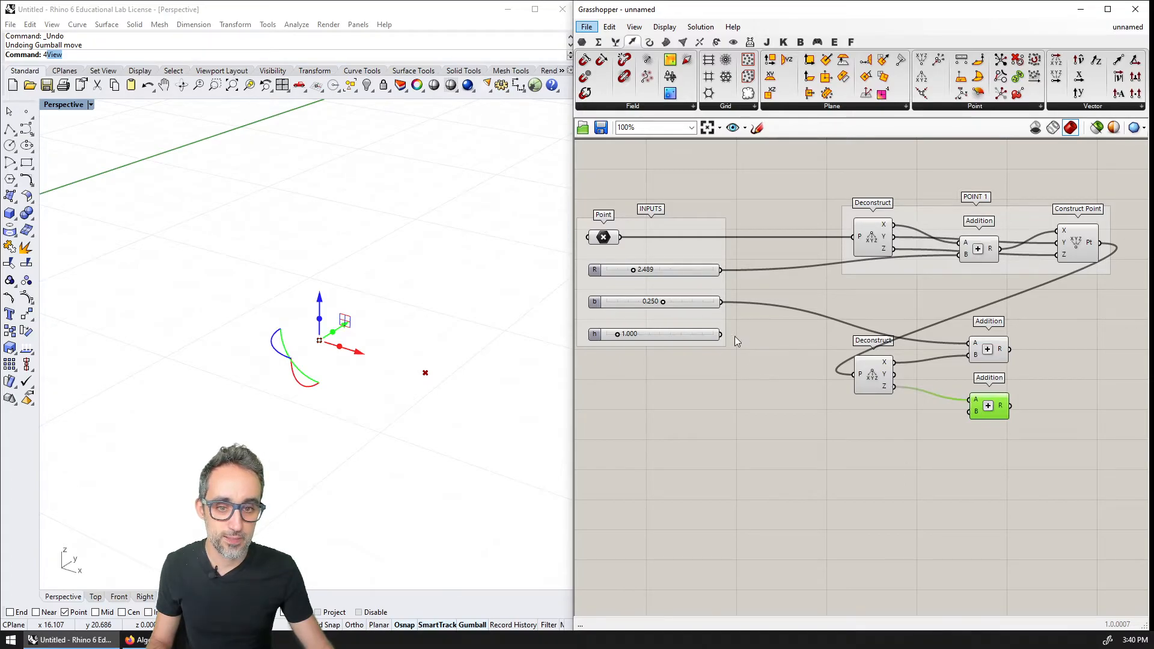
pyautogui.moveTo(721, 334); pyautogui.dragTo(969, 412)
# Add a Construct Point component beside the two new Addition components
pyautogui.moveTo(976, 453); pyautogui.dragTo(867, 442, button='right')
pyautogui.click(965, 376)
pyautogui.doubleClick(965, 375)
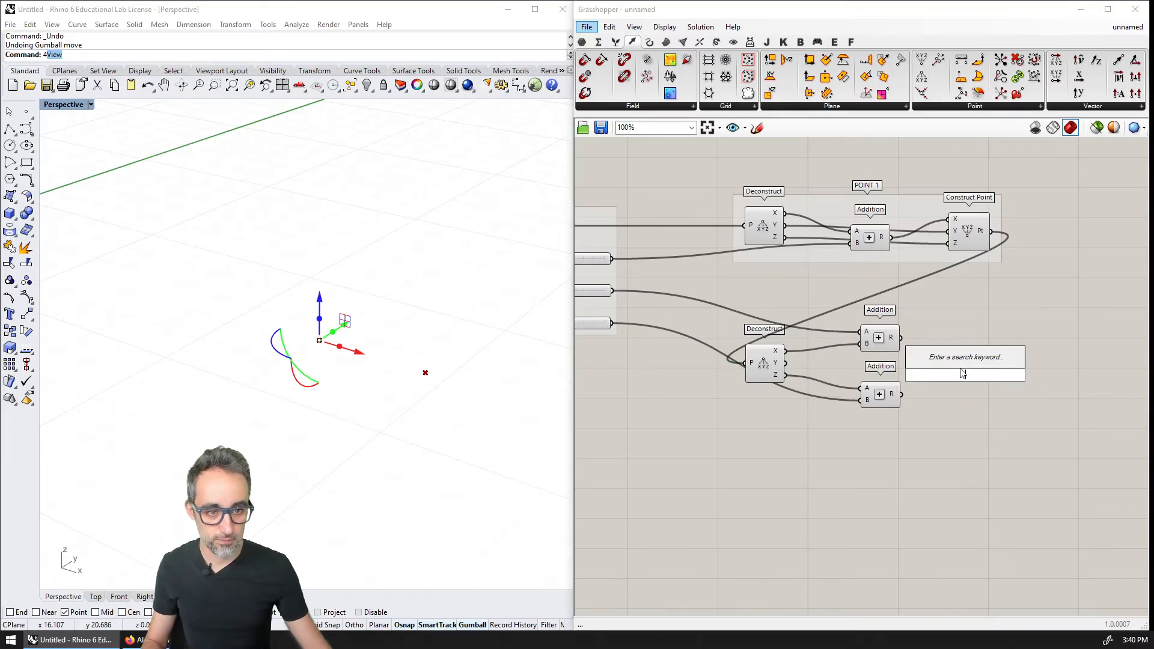
pyautogui.write('construc')
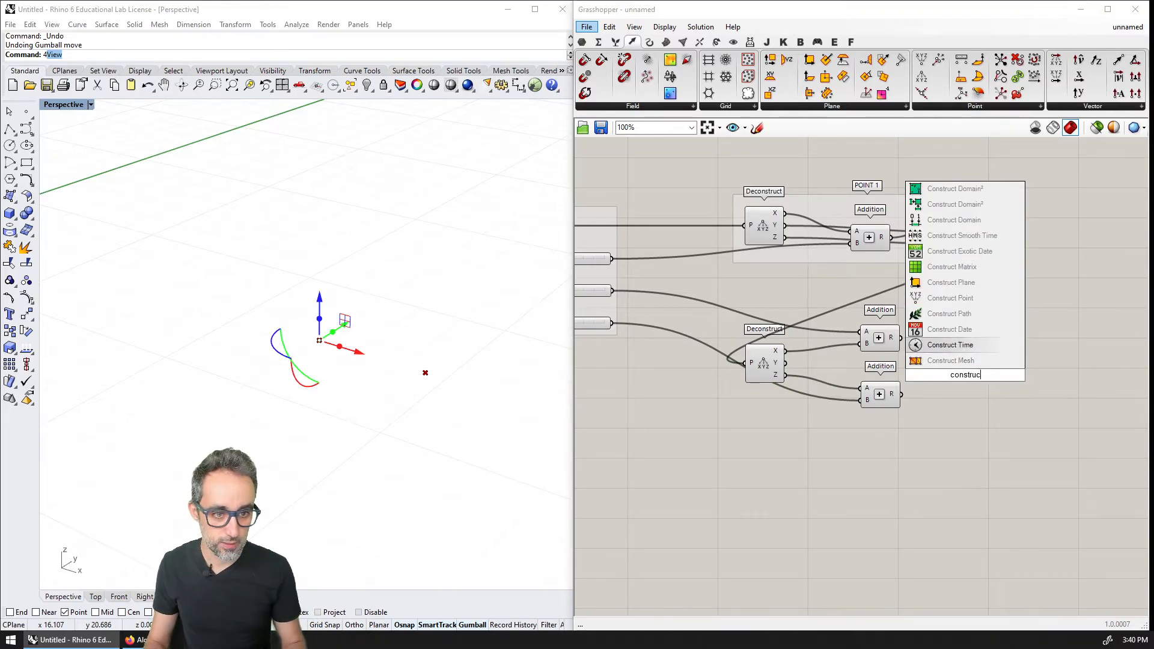
pyautogui.press('Up')
pyautogui.press('Up')
pyautogui.press('Up')
pyautogui.press('Return')
# Wire the first Addition result to the new Construct Point's X, the lower Deconstruct's Y to Y, and the second Addition result to Z
pyautogui.scroll(1, 950, 369)
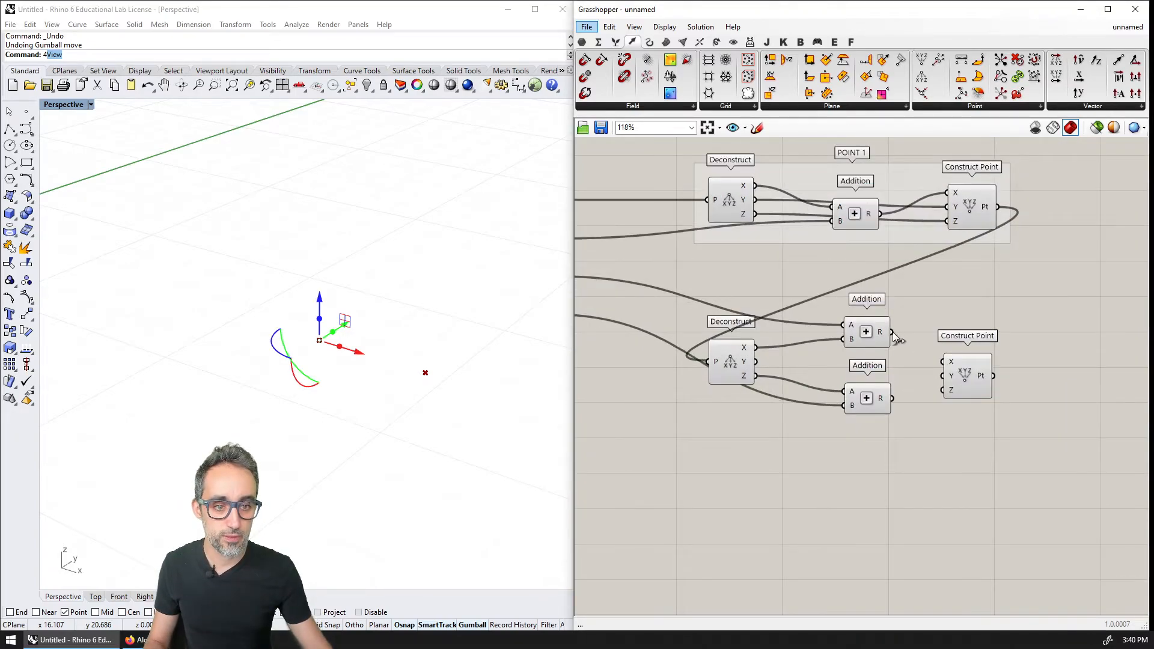
pyautogui.moveTo(892, 331); pyautogui.dragTo(965, 352)
pyautogui.moveTo(755, 361); pyautogui.dragTo(993, 377)
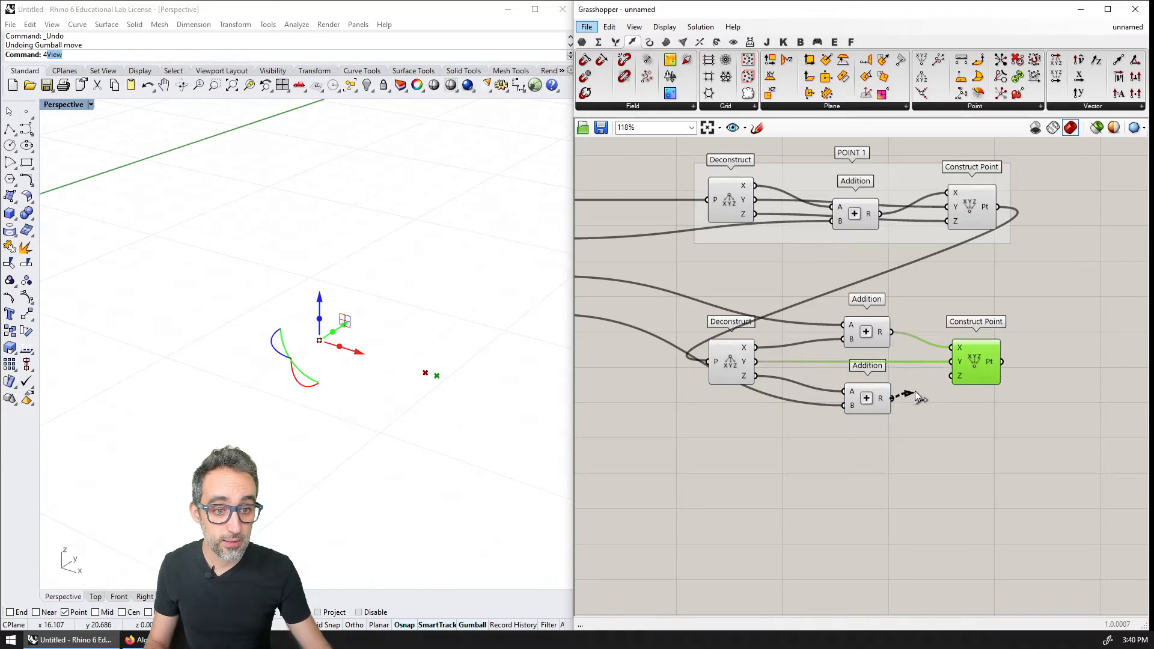
pyautogui.moveTo(915, 396); pyautogui.dragTo(949, 376)
pyautogui.moveTo(996, 413); pyautogui.dragTo(899, 402, button='right')
pyautogui.click(920, 354)
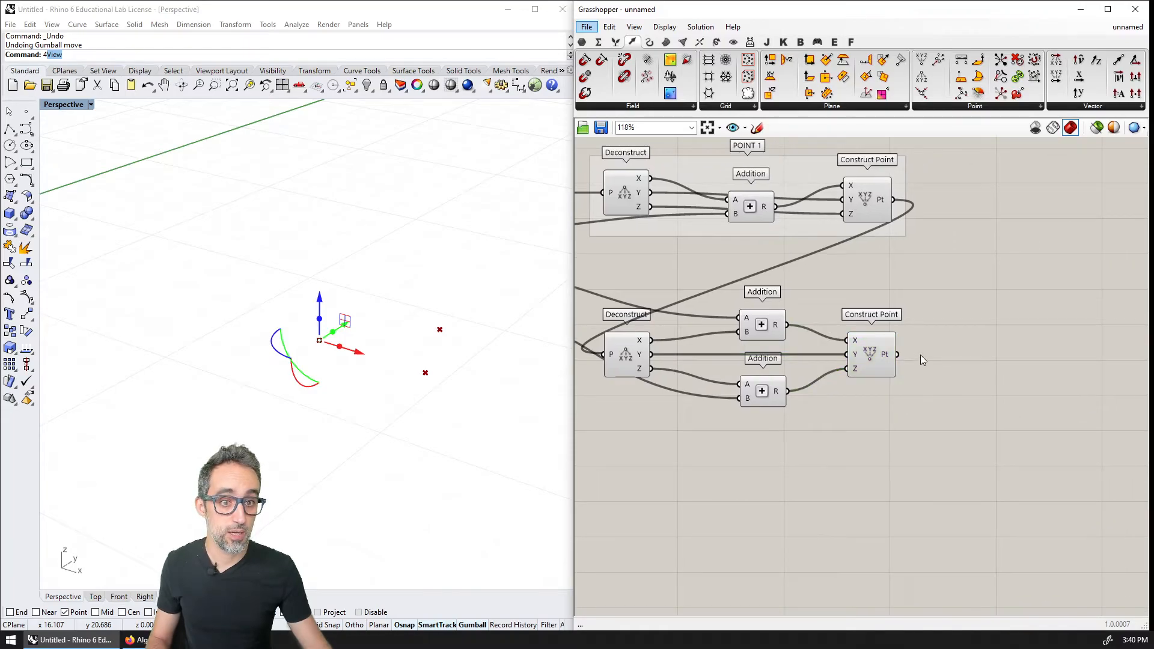
# Group the lower Deconstruct, both Additions and the new Construct Point, and name the group POINT 2
pyautogui.scroll(-2, 918, 301)
pyautogui.moveTo(813, 358); pyautogui.dragTo(869, 374, button='right')
pyautogui.moveTo(1033, 340); pyautogui.dragTo(740, 472)
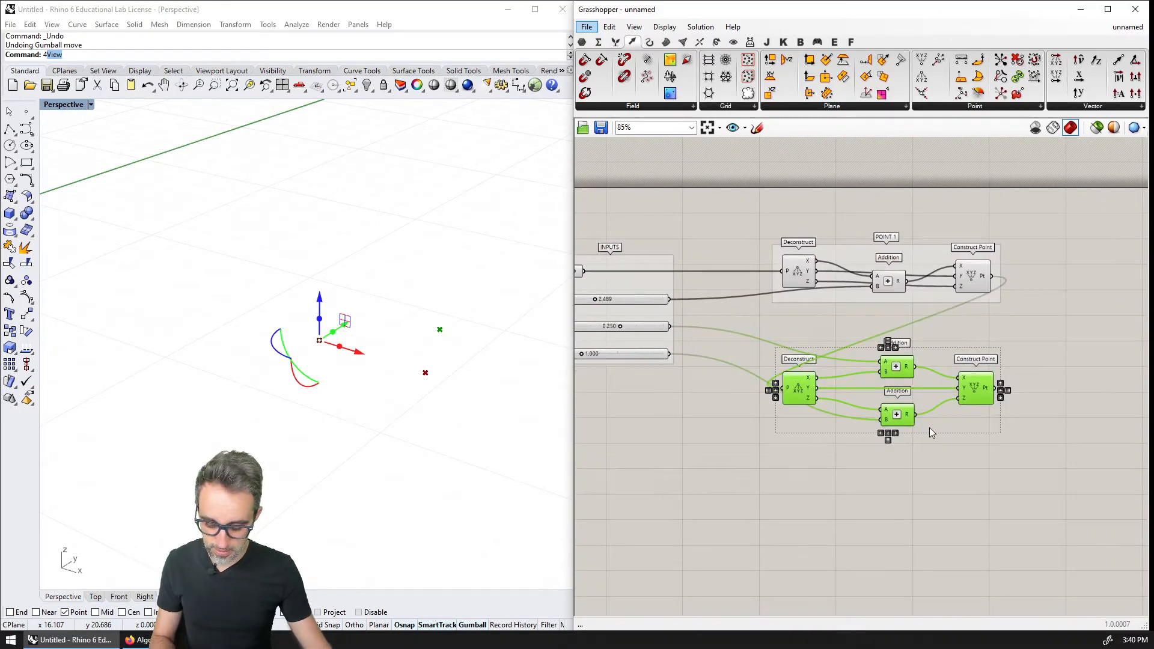
pyautogui.hotkey('ctrl', 'g')
pyautogui.rightClick(932, 367)
pyautogui.write('POINT 2')
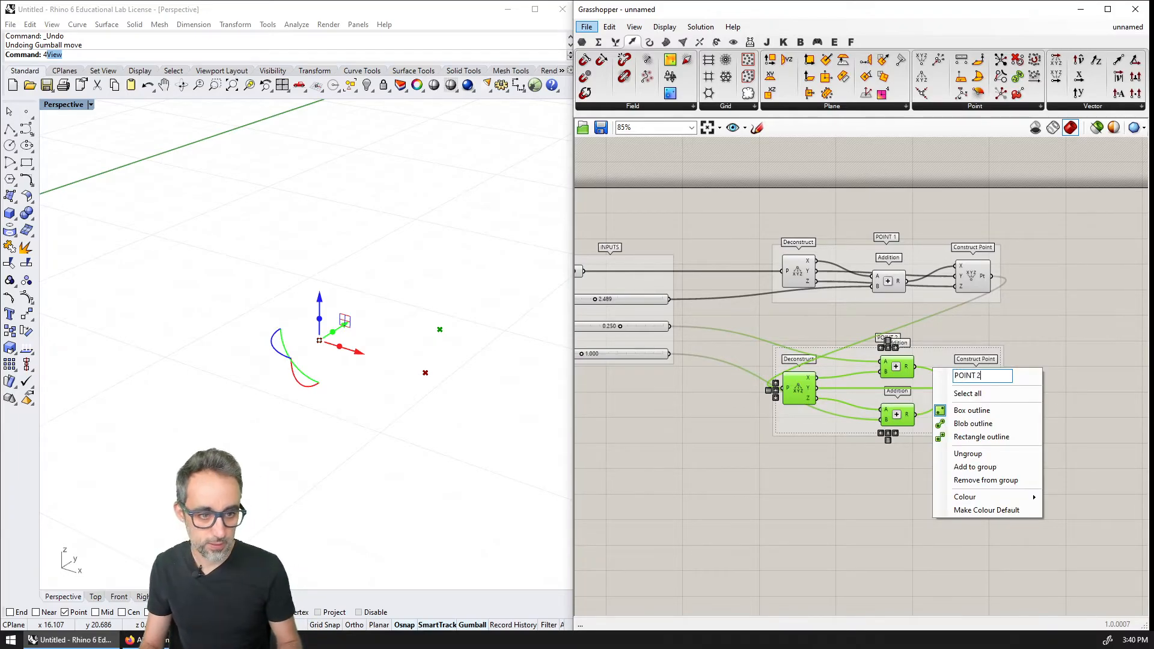
pyautogui.press('Return')
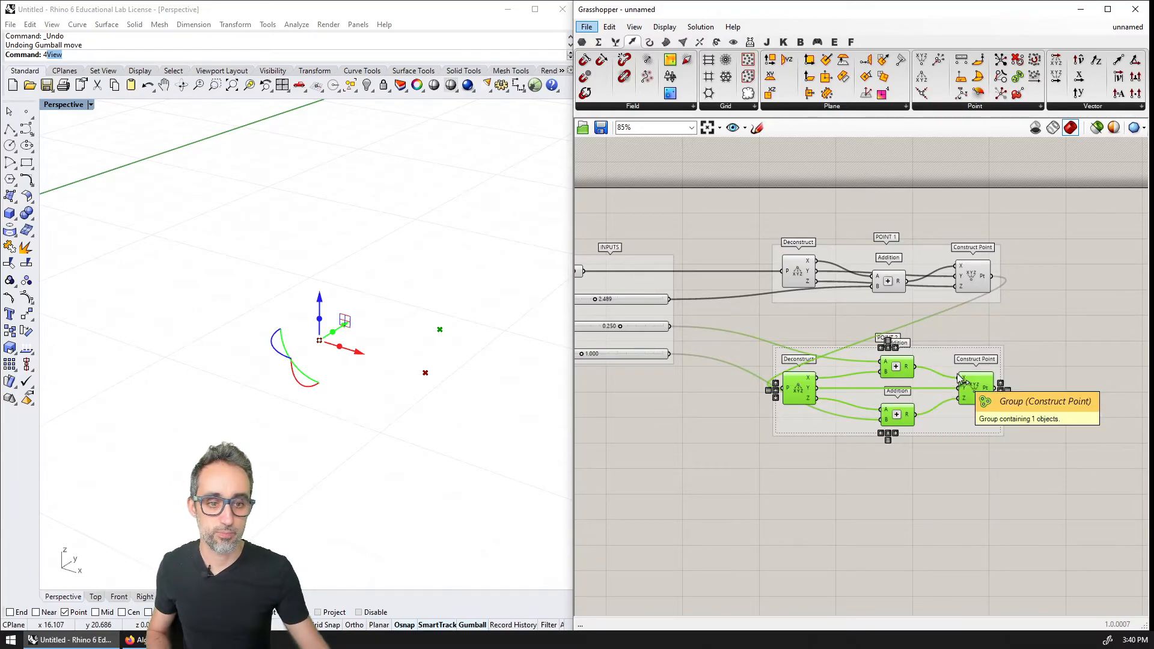
# Set the R slider to 1.384 to test how the constructed points move
pyautogui.moveTo(700, 323); pyautogui.dragTo(774, 305, button='right')
pyautogui.scroll(1, 734, 325)
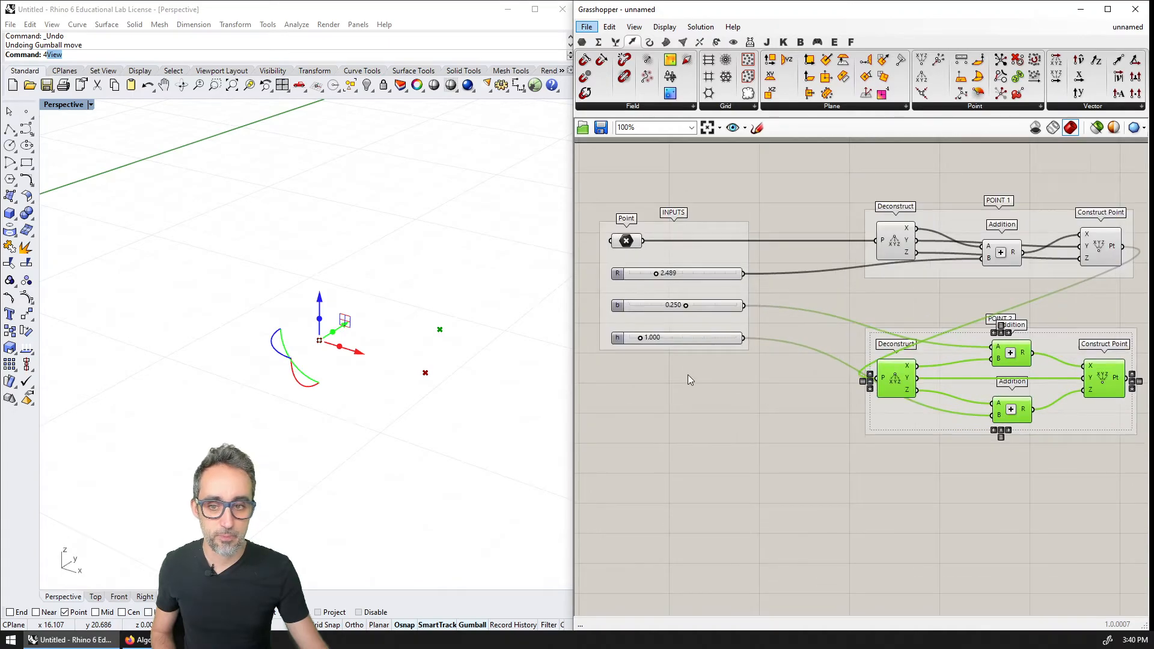
pyautogui.scroll(1, 687, 372)
pyautogui.moveTo(652, 257); pyautogui.dragTo(631, 257)
pyautogui.click(358, 353)
pyautogui.moveTo(354, 371); pyautogui.dragTo(348, 435, button='right')
pyautogui.moveTo(630, 257); pyautogui.dragTo(638, 260)
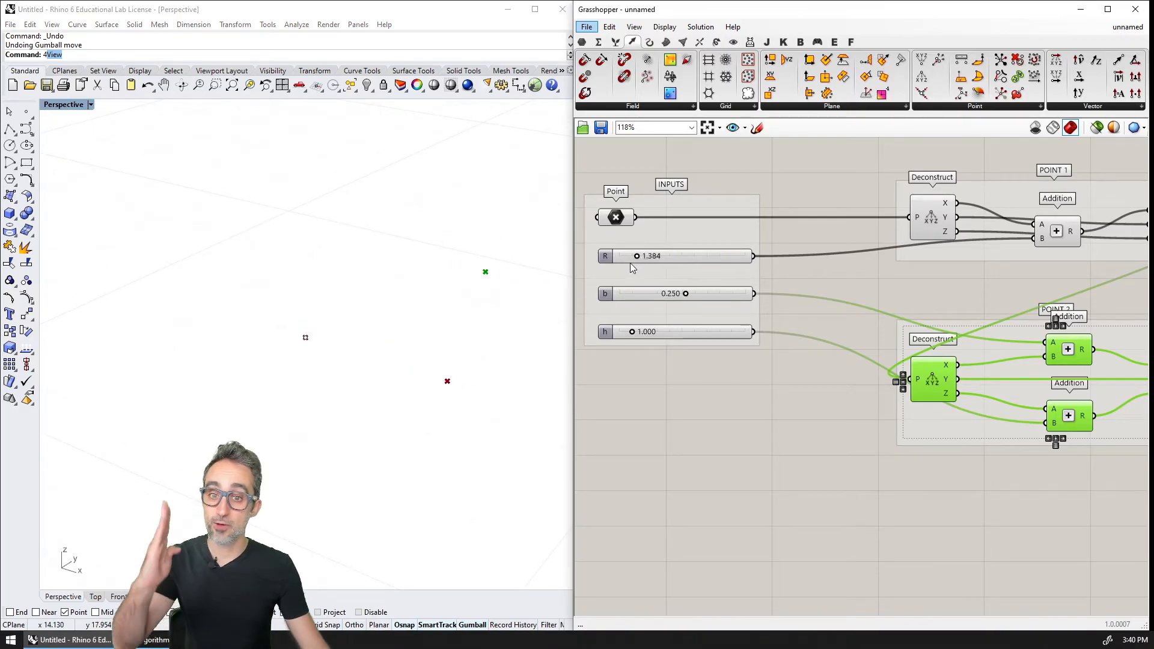
# Adjust the input sliders to 3.915 for R, 0.725 for b and 7.532 for h
pyautogui.moveTo(686, 293)
pyautogui.mouseDown()
pyautogui.moveTo(672, 292)
pyautogui.moveTo(689, 297)
pyautogui.mouseUp()
pyautogui.moveTo(640, 335); pyautogui.dragTo(679, 334)
pyautogui.moveTo(520, 353); pyautogui.dragTo(541, 333, button='right')
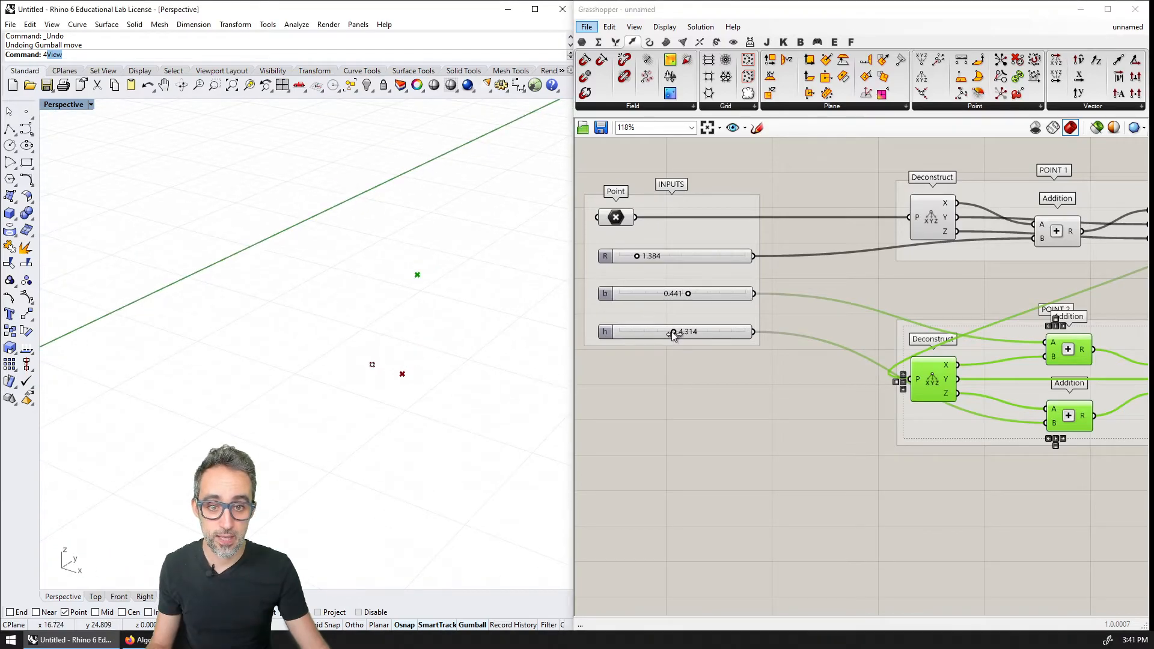
pyautogui.moveTo(673, 336); pyautogui.dragTo(708, 334)
pyautogui.scroll(2, 710, 333)
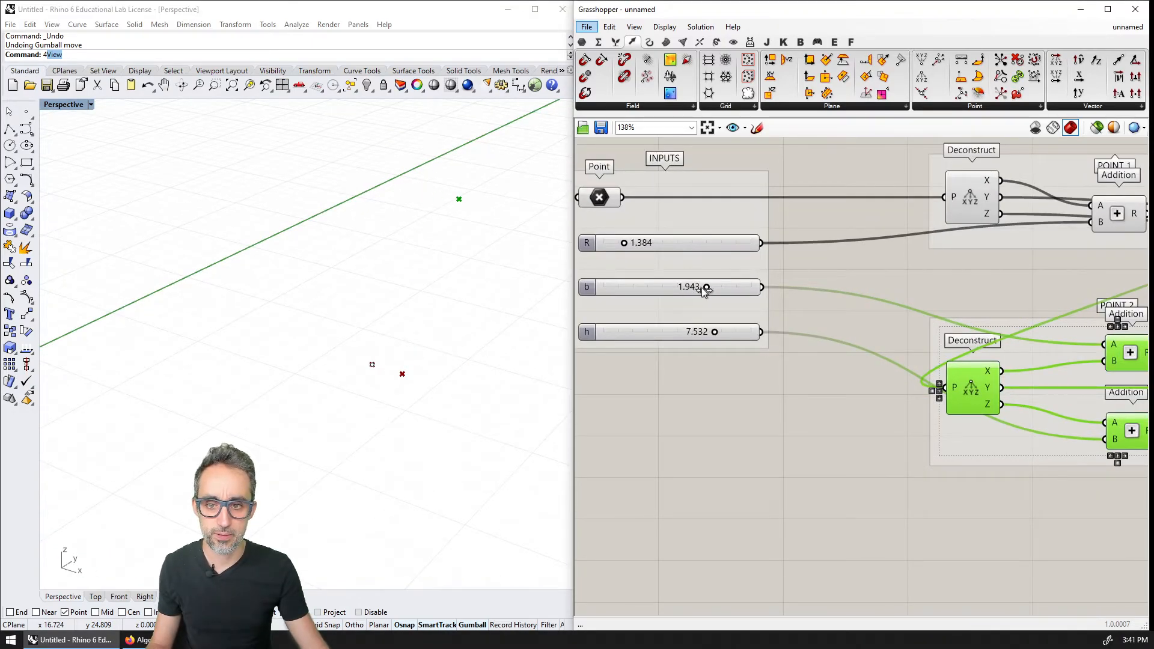
pyautogui.moveTo(703, 288); pyautogui.dragTo(687, 288)
pyautogui.moveTo(624, 242); pyautogui.dragTo(661, 243)
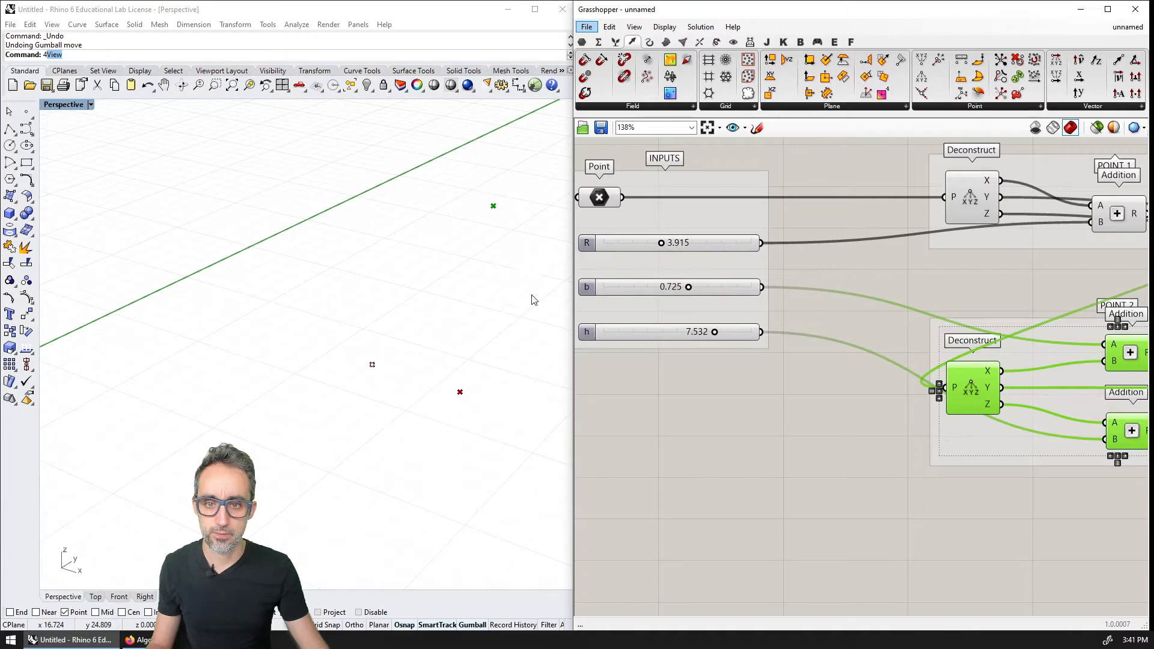
pyautogui.moveTo(533, 299); pyautogui.dragTo(365, 364, button='right')
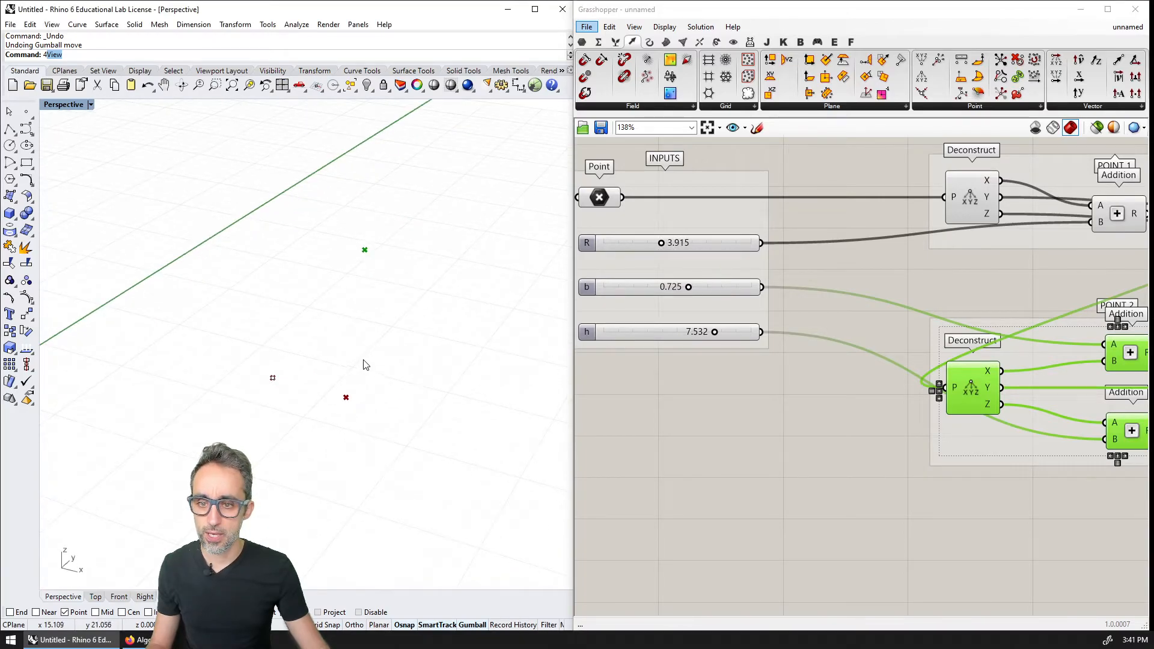
# Highlight the base point and the two constructed points one after another to check their locations in the Rhino viewport
pyautogui.moveTo(831, 407); pyautogui.dragTo(700, 400, button='right')
pyautogui.scroll(-3, 699, 400)
pyautogui.scroll(1, 904, 419)
pyautogui.moveTo(904, 419); pyautogui.dragTo(932, 393, button='right')
pyautogui.scroll(-1, 865, 415)
pyautogui.click(595, 243)
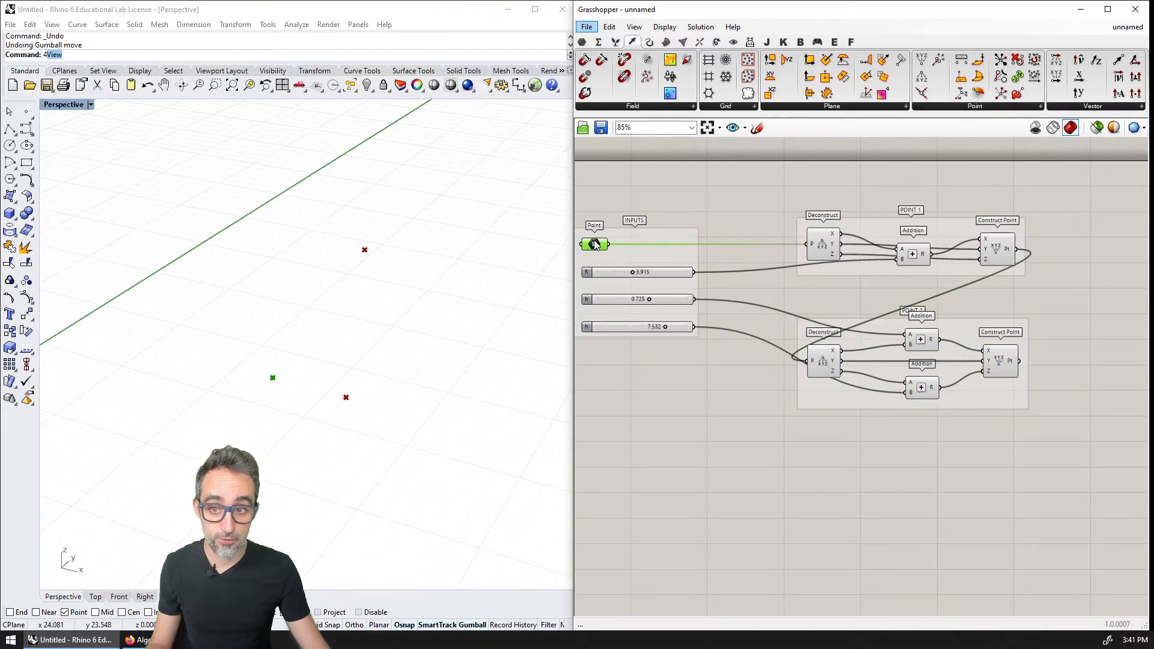
pyautogui.click(1000, 252)
pyautogui.click(1000, 368)
pyautogui.scroll(-2, 962, 360)
pyautogui.rightClick(960, 352)
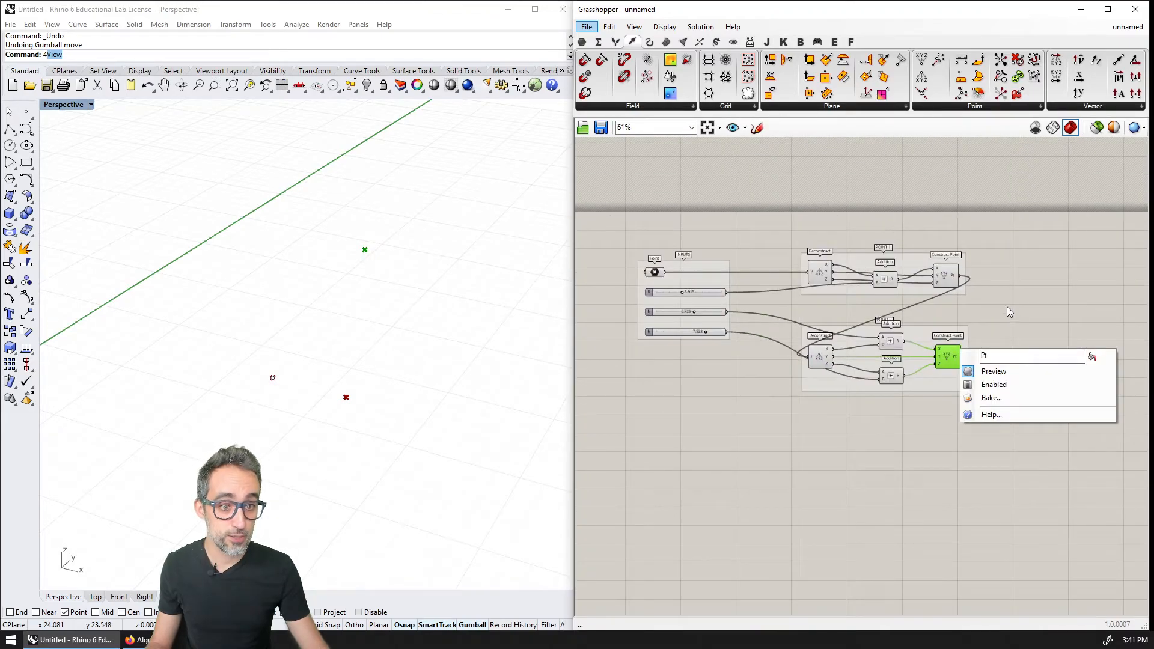
pyautogui.click(1008, 312)
# Add a PolyLine component beyond the POINT 1 and POINT 2 groups
pyautogui.doubleClick(1008, 306)
pyautogui.write('poly')
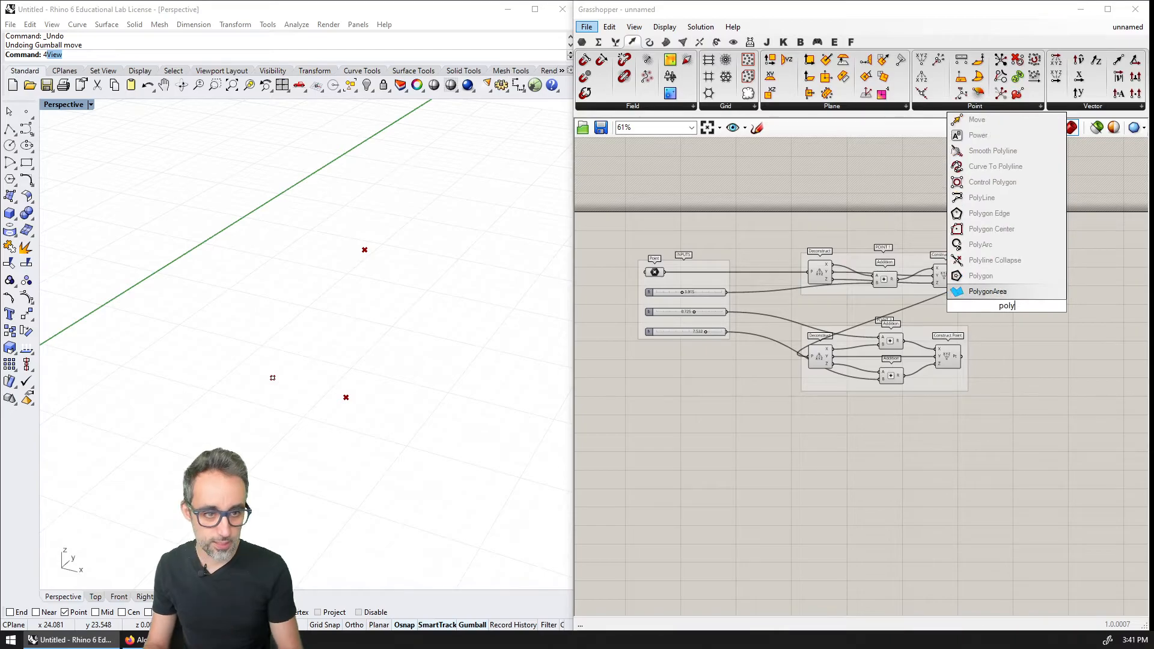
pyautogui.press('Up')
pyautogui.press('Up')
pyautogui.press('Up')
pyautogui.press('Up')
pyautogui.press('Up')
pyautogui.press('Up')
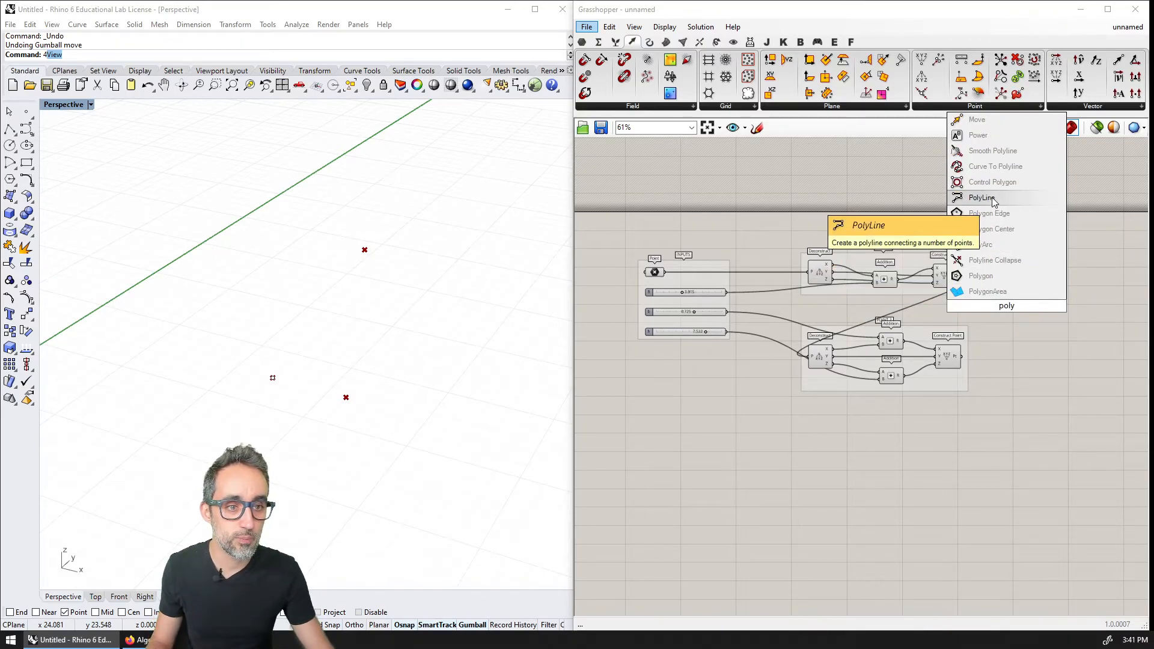
pyautogui.press('Return')
# Wire the base Point, the POINT 1 result and the POINT 2 result, in that order, to the PolyLine's V input
pyautogui.scroll(2, 973, 302)
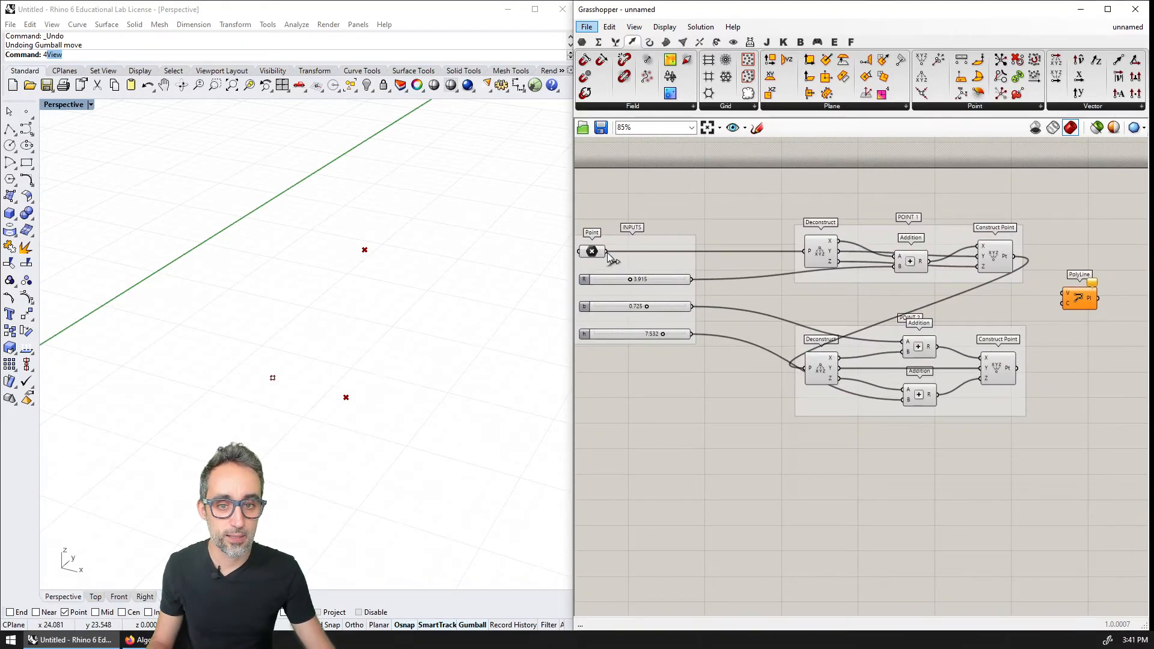
pyautogui.moveTo(606, 252); pyautogui.dragTo(1067, 293)
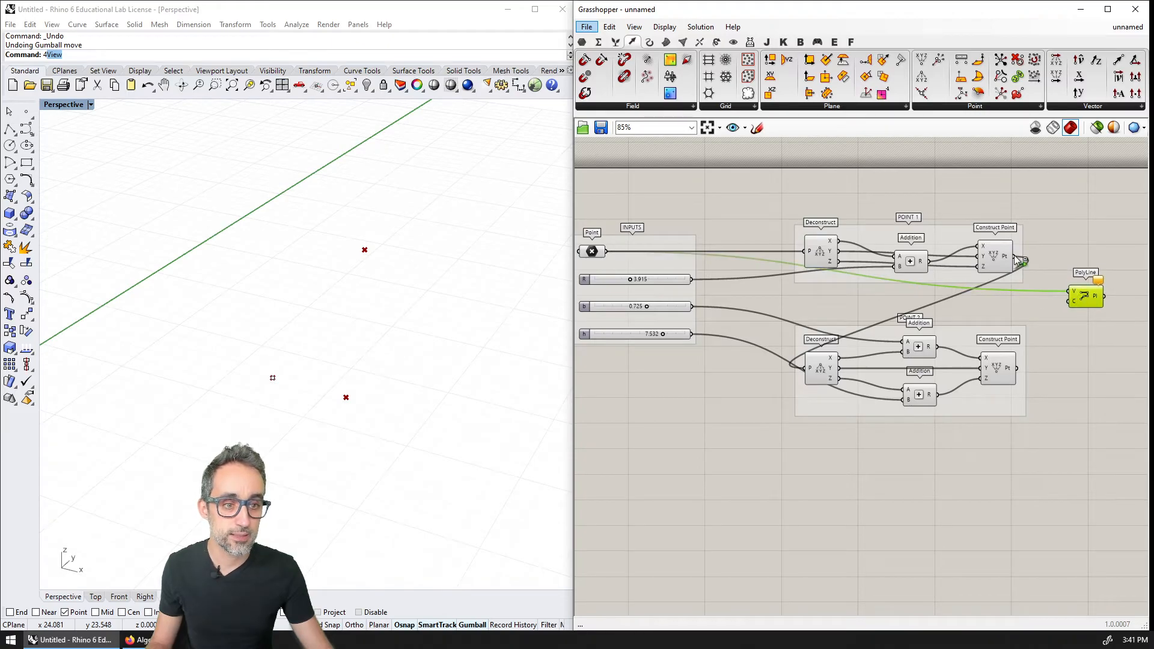
pyautogui.keyDown('shift'); pyautogui.moveTo(1015, 256); pyautogui.dragTo(1068, 292); pyautogui.keyUp('shift')
pyautogui.keyDown('shift'); pyautogui.moveTo(1017, 368); pyautogui.dragTo(1067, 293); pyautogui.keyUp('shift')
pyautogui.moveTo(355, 364)
pyautogui.mouseDown(button='right')
pyautogui.moveTo(384, 324)
pyautogui.moveTo(350, 354)
pyautogui.mouseUp(button='right')
# Reset the Rhino viewports with the 4View command and maximize the Perspective viewport
pyautogui.write('4')
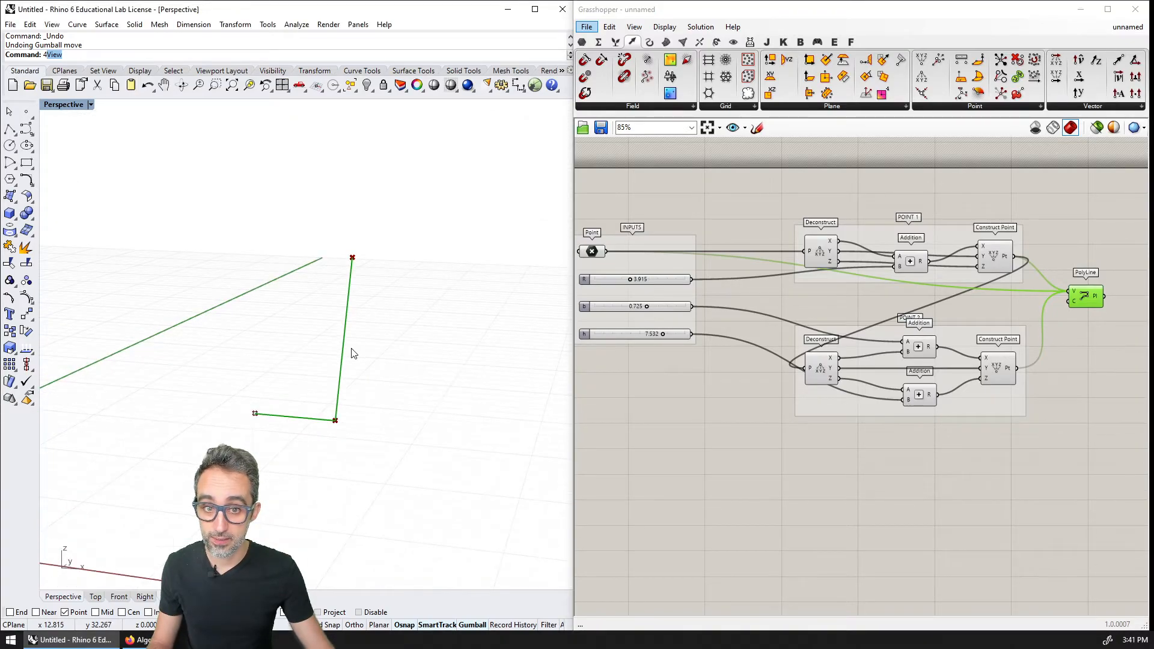
pyautogui.press('Return')
pyautogui.doubleClick(340, 107)
pyautogui.moveTo(316, 312); pyautogui.dragTo(367, 349, button='right')
# Set the b slider to 1.188 and clear the component selection
pyautogui.moveTo(648, 307); pyautogui.dragTo(655, 309)
pyautogui.moveTo(487, 381); pyautogui.dragTo(410, 377, button='right')
pyautogui.click(1068, 341)
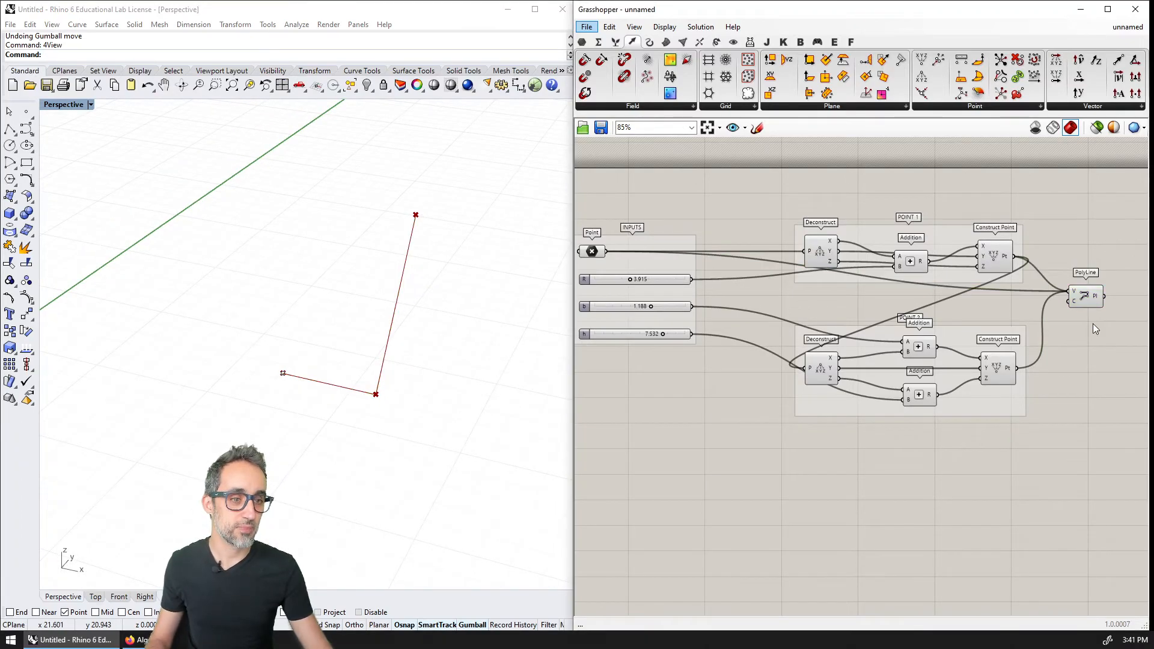
# Add a Revolution surface component to the empty canvas area below the POINT 2 group
pyautogui.moveTo(1092, 297); pyautogui.dragTo(1099, 304)
pyautogui.moveTo(1084, 332); pyautogui.dragTo(959, 326, button='right')
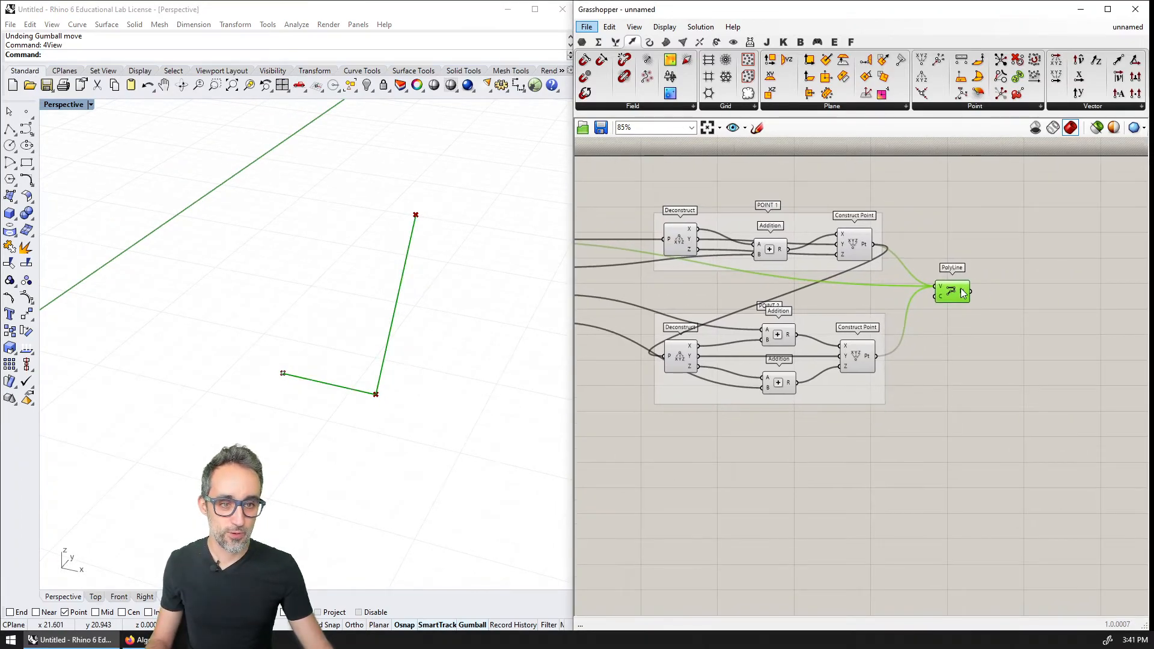
pyautogui.moveTo(997, 264); pyautogui.dragTo(933, 320)
pyautogui.moveTo(940, 423); pyautogui.dragTo(992, 388, button='right')
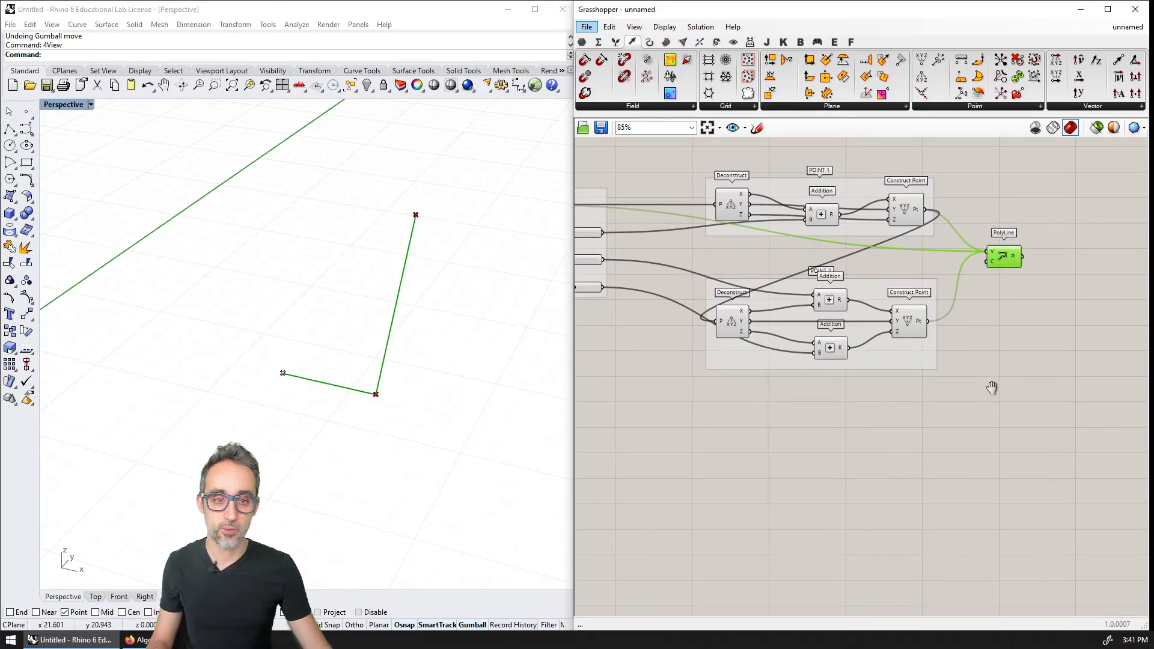
pyautogui.scroll(-2, 992, 387)
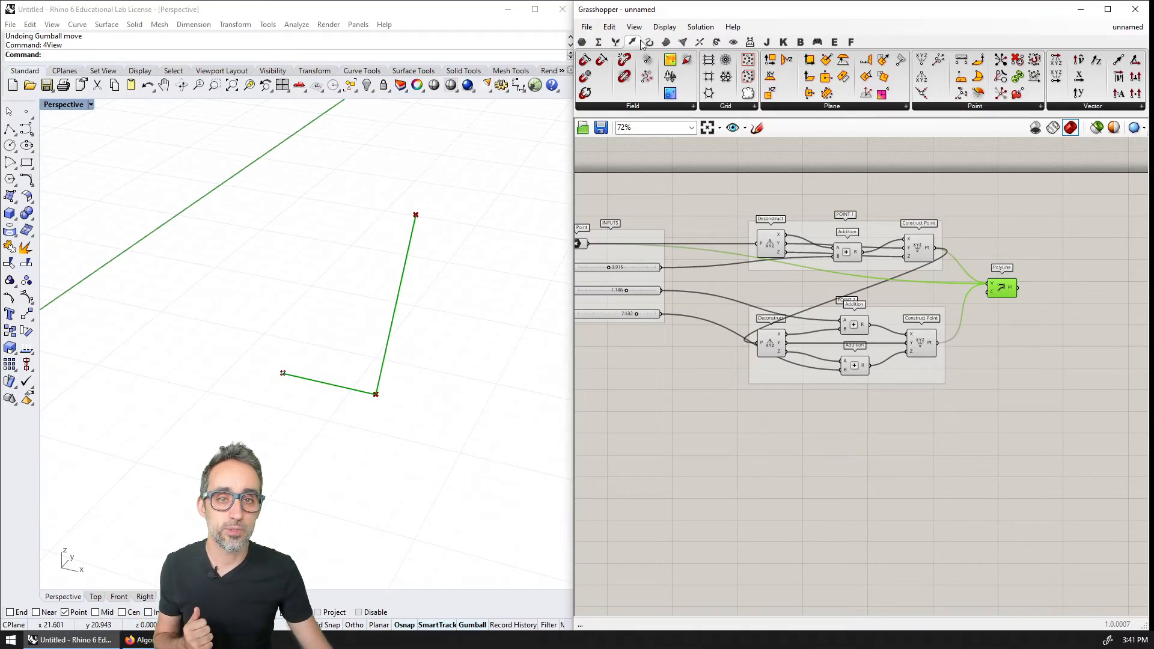
pyautogui.click(665, 41)
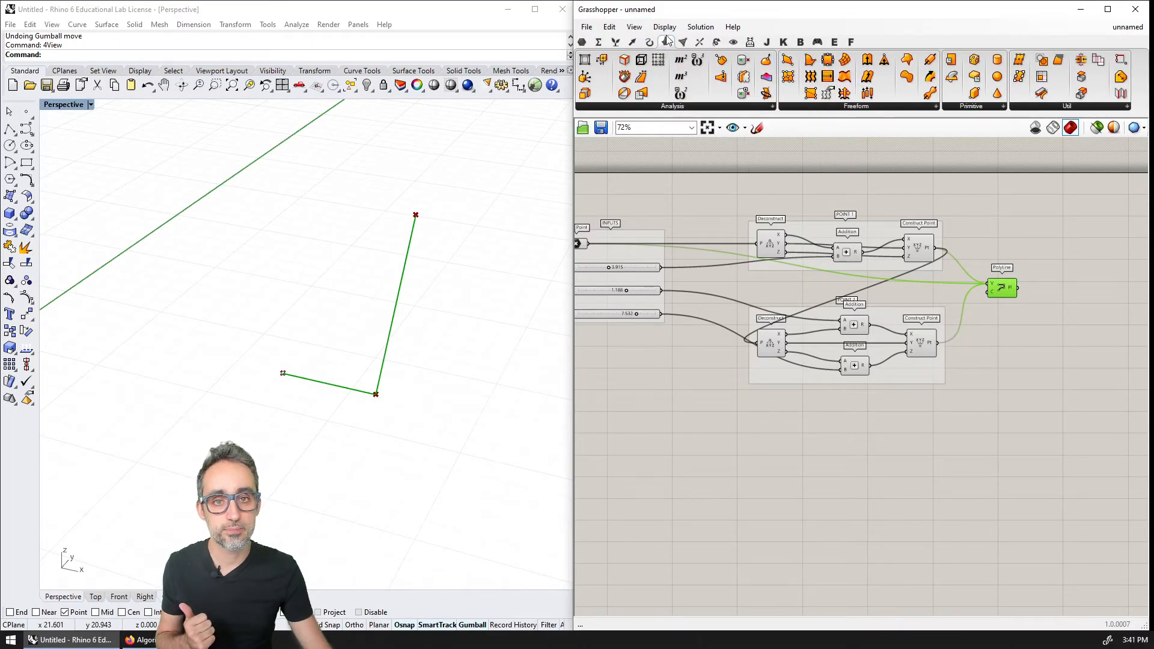
pyautogui.click(853, 108)
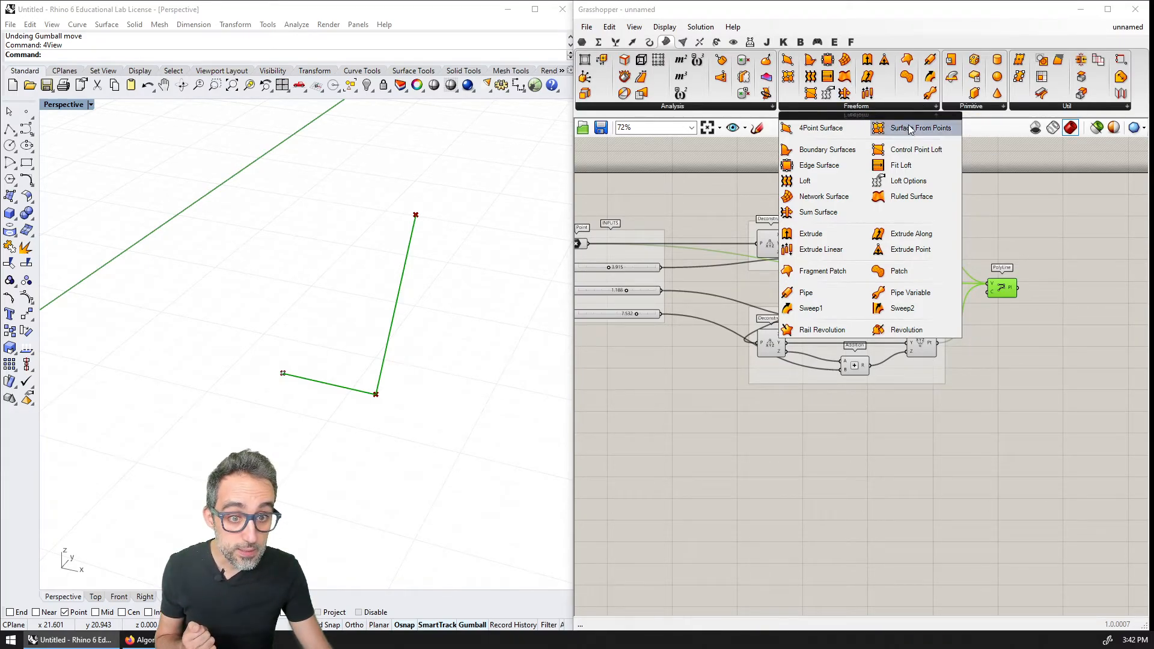
pyautogui.click(896, 333)
pyautogui.click(860, 470)
pyautogui.scroll(4, 868, 509)
pyautogui.moveTo(856, 505); pyautogui.dragTo(861, 445, button='right')
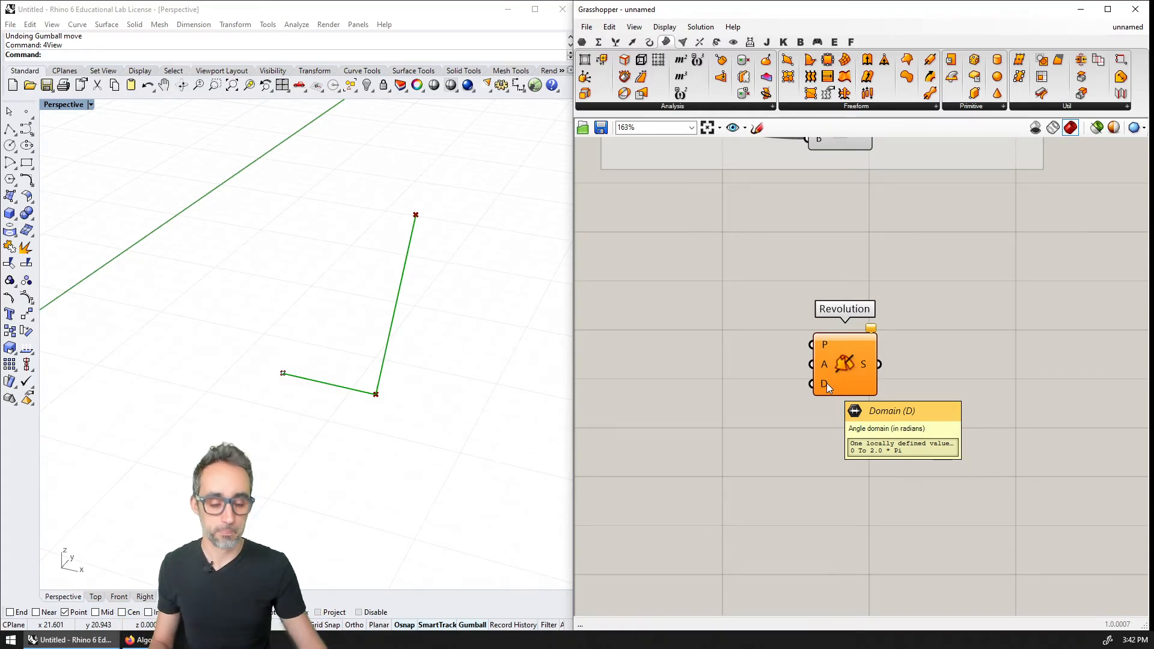
# Place the Revolution component beyond the PolyLine and wire the PolyLine's Pl output to its P input
pyautogui.scroll(-5, 827, 383)
pyautogui.moveTo(733, 517); pyautogui.dragTo(938, 371)
pyautogui.scroll(4, 888, 372)
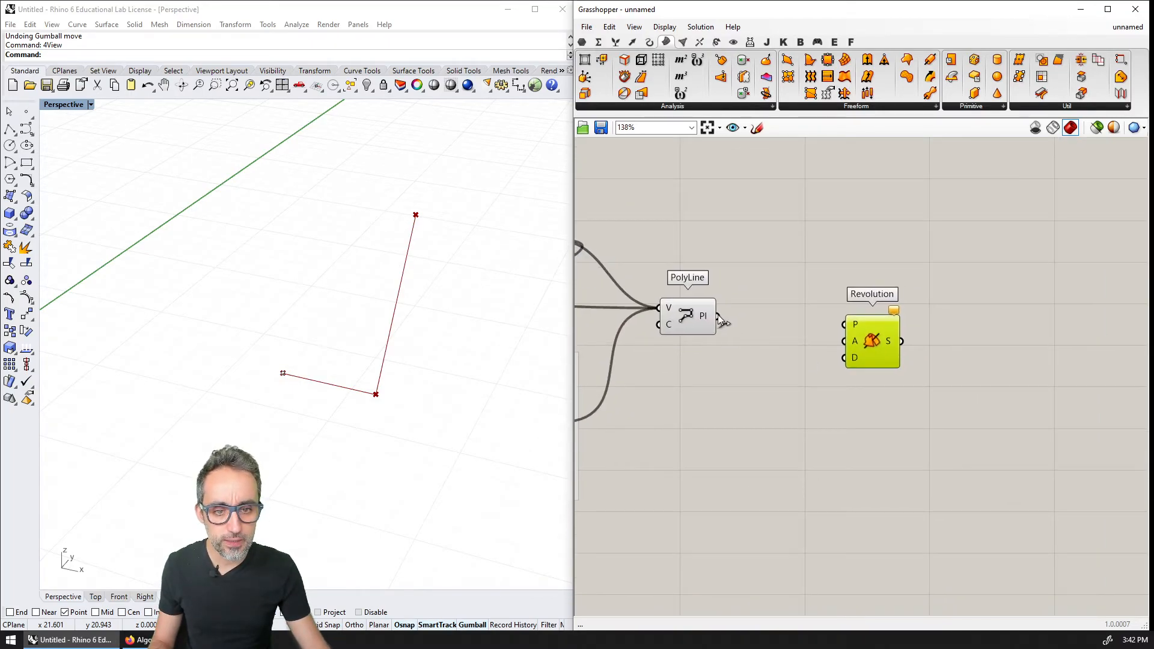
pyautogui.moveTo(718, 316); pyautogui.dragTo(913, 329)
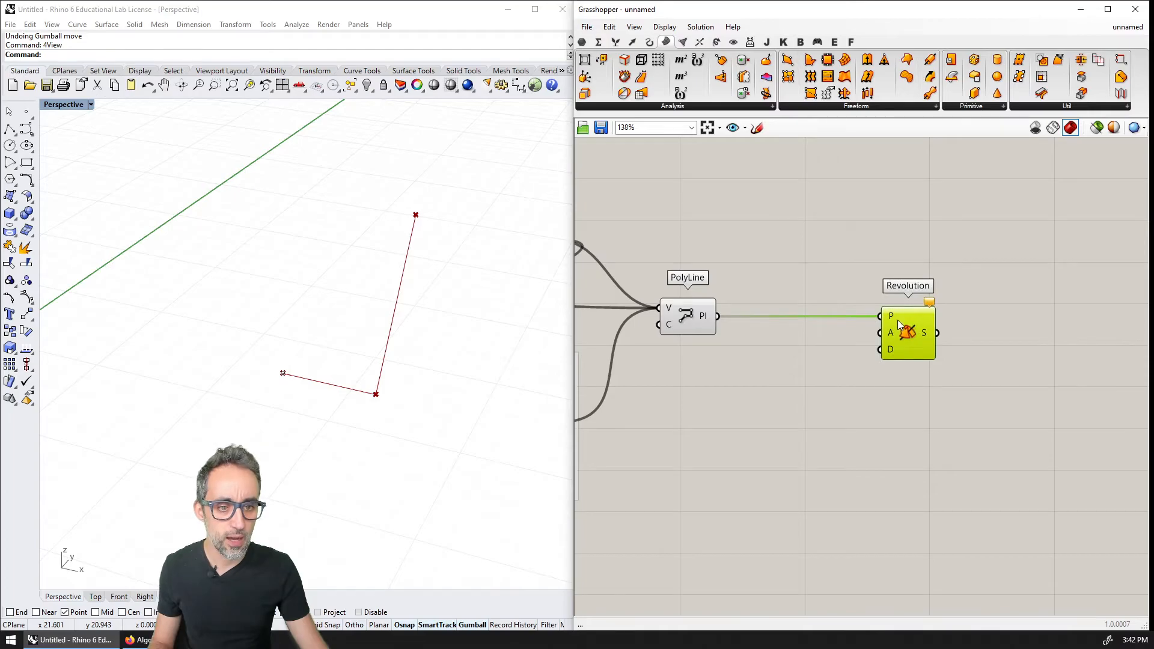
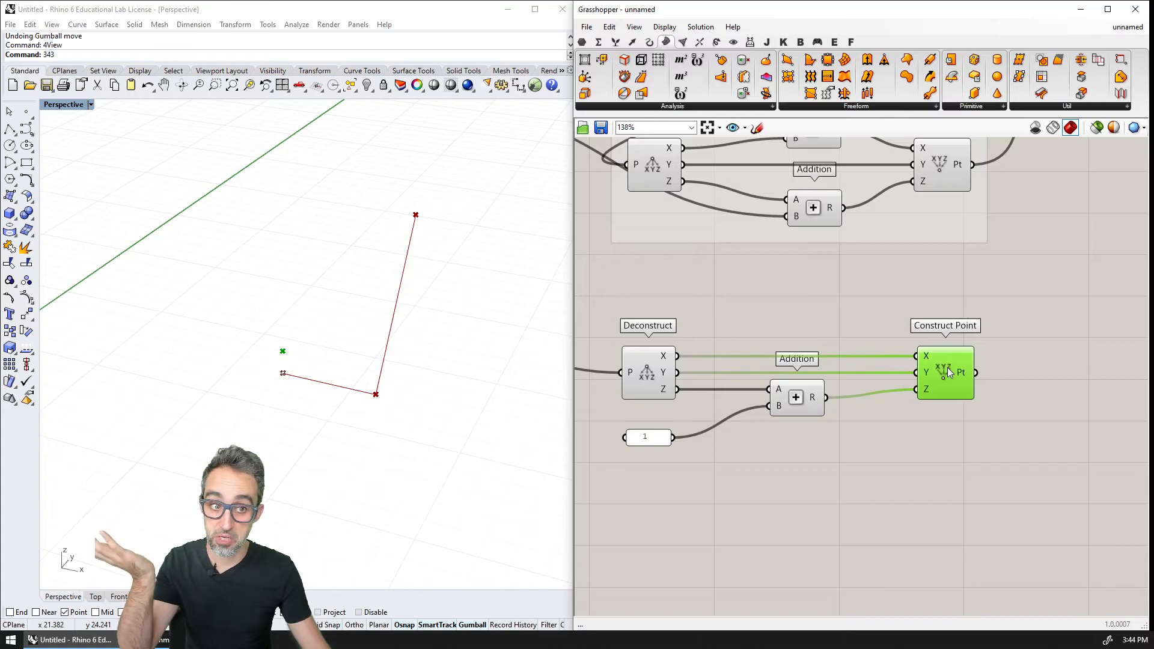
# Add a Line component with the base Point wired to input A and the raised Construct Point wired to input B
pyautogui.moveTo(955, 435); pyautogui.dragTo(939, 435, button='right')
pyautogui.scroll(-1, 931, 433)
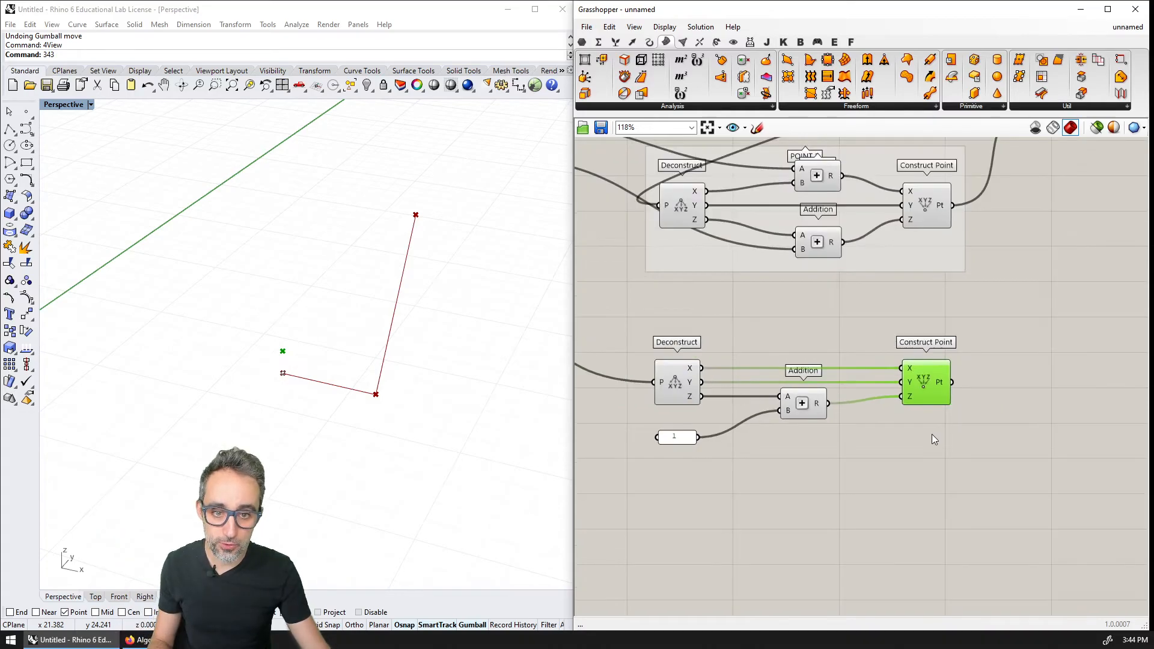
pyautogui.doubleClick(1022, 378)
pyautogui.write('line')
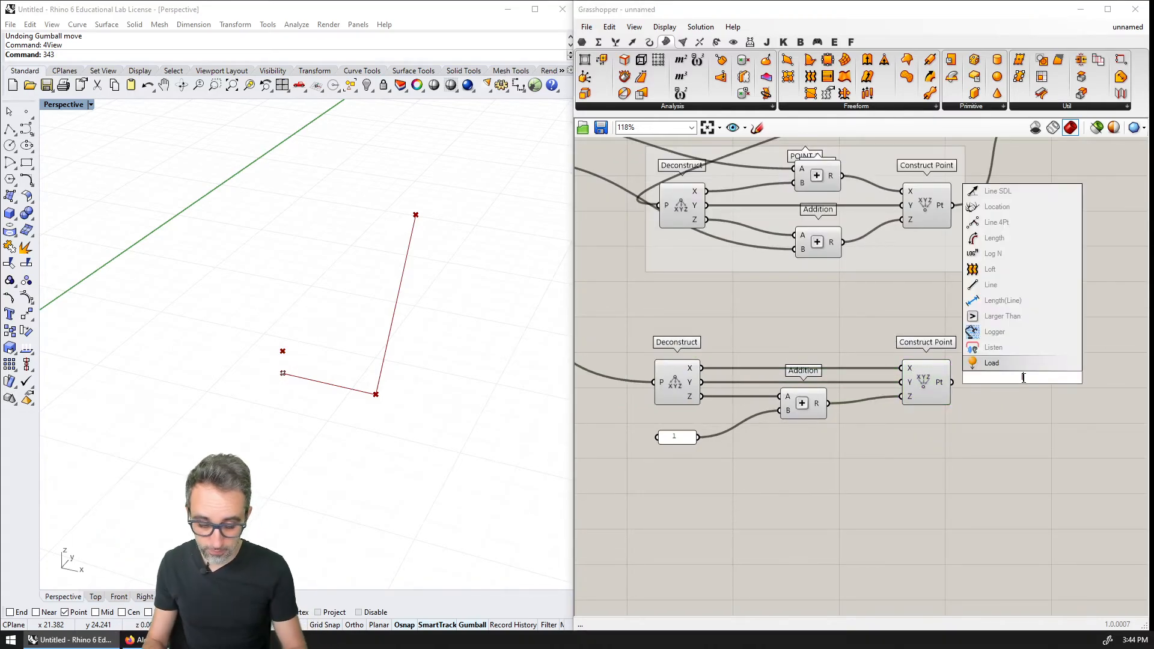
pyautogui.press('Return')
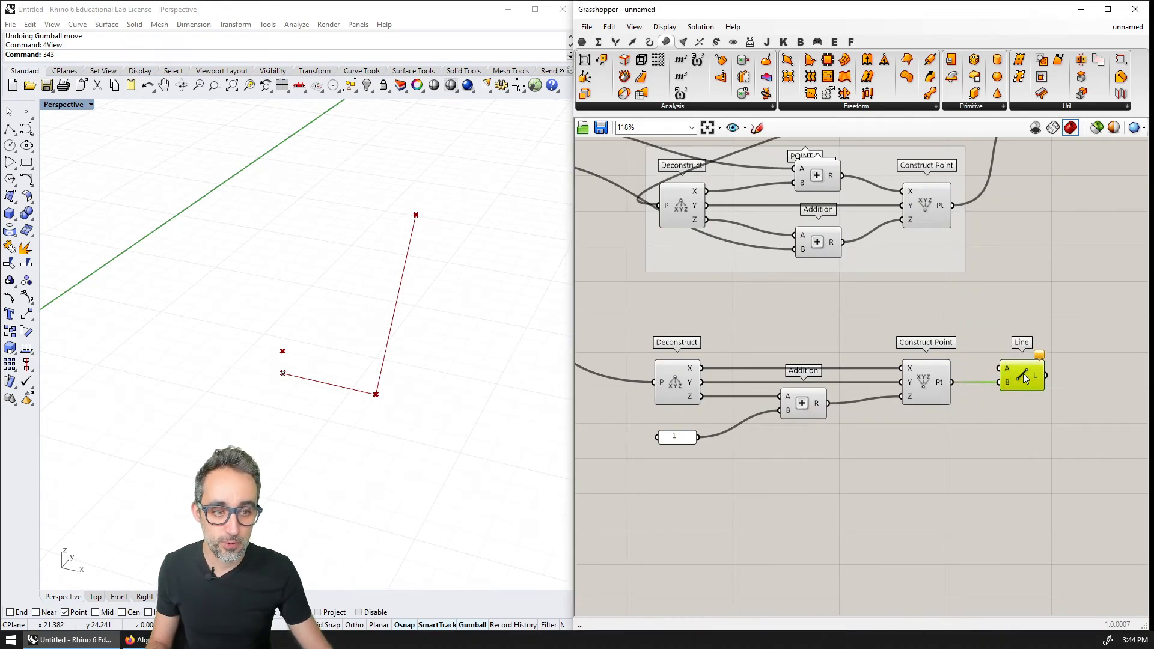
pyautogui.scroll(-3, 819, 342)
pyautogui.moveTo(596, 217); pyautogui.dragTo(963, 415)
pyautogui.scroll(3, 328, 365)
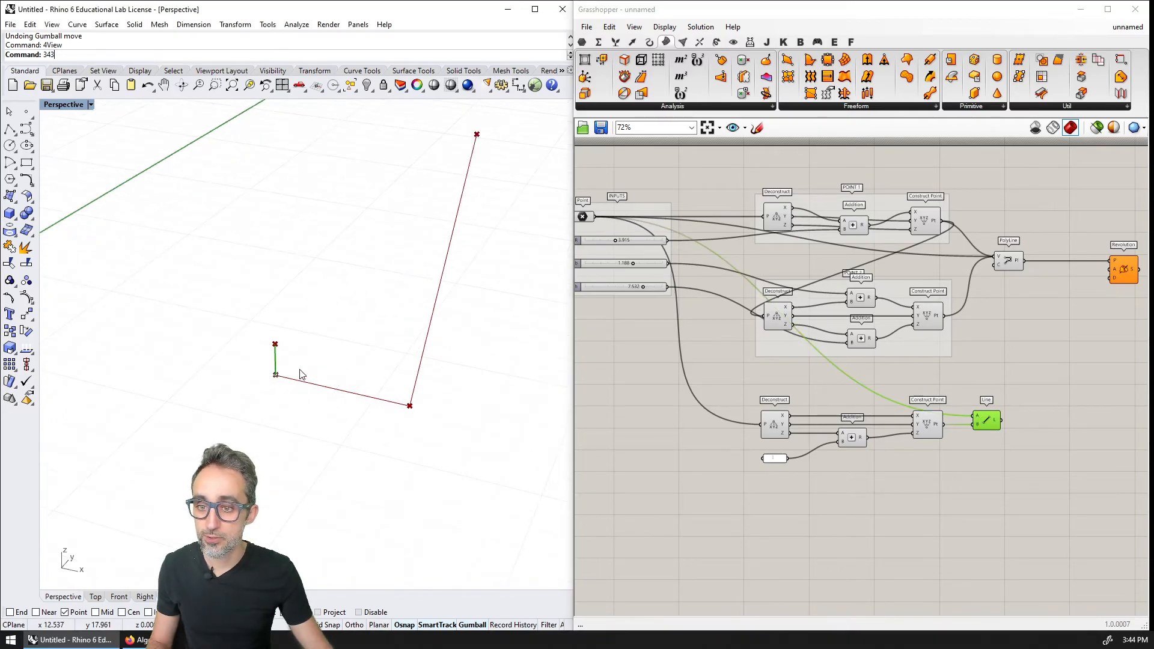
# Move the referenced base point in the Rhino Perspective viewport to test that the axis line and profile follow it
pyautogui.scroll(-2, 272, 369)
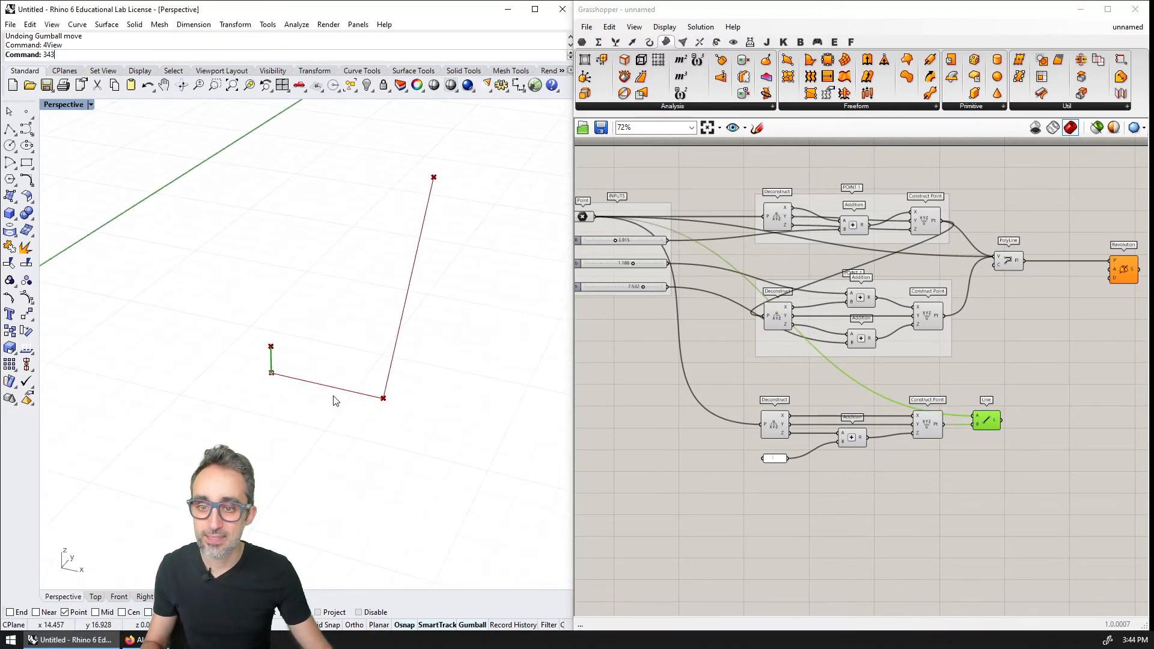
pyautogui.scroll(2, 649, 258)
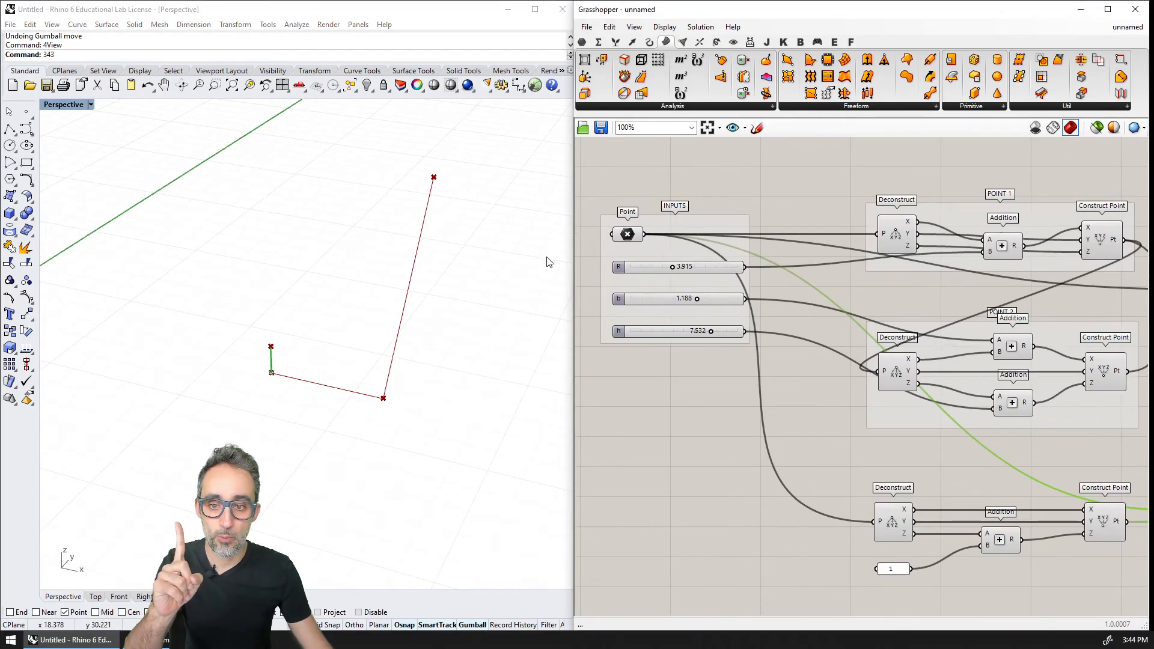
pyautogui.click(273, 373)
pyautogui.click(311, 382)
pyautogui.click(255, 364)
pyautogui.click(271, 372)
pyautogui.moveTo(281, 372); pyautogui.dragTo(292, 335)
pyautogui.click(319, 323)
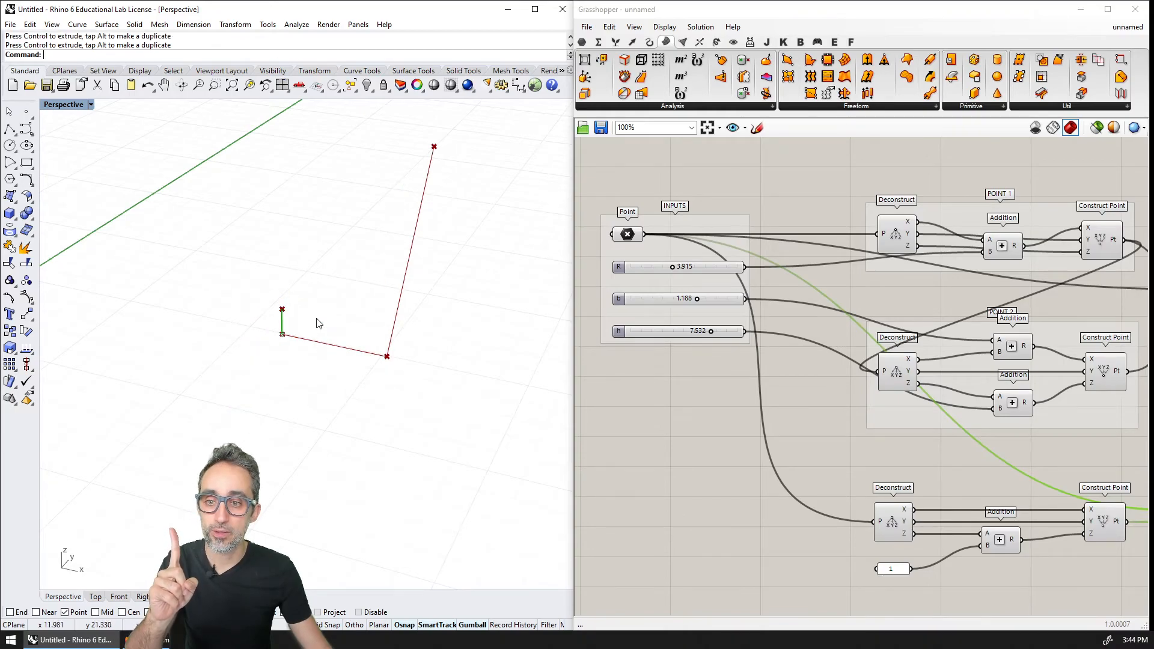
pyautogui.click(282, 333)
pyautogui.moveTo(322, 397); pyautogui.dragTo(302, 416, button='right')
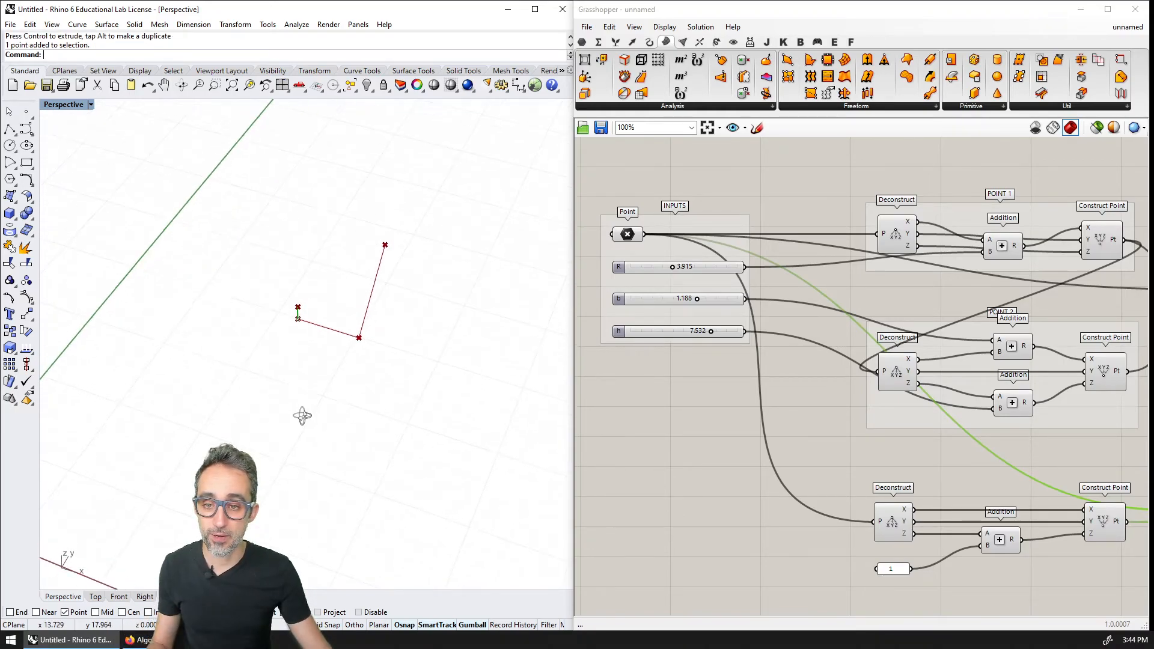
pyautogui.moveTo(340, 364); pyautogui.dragTo(349, 418, button='right')
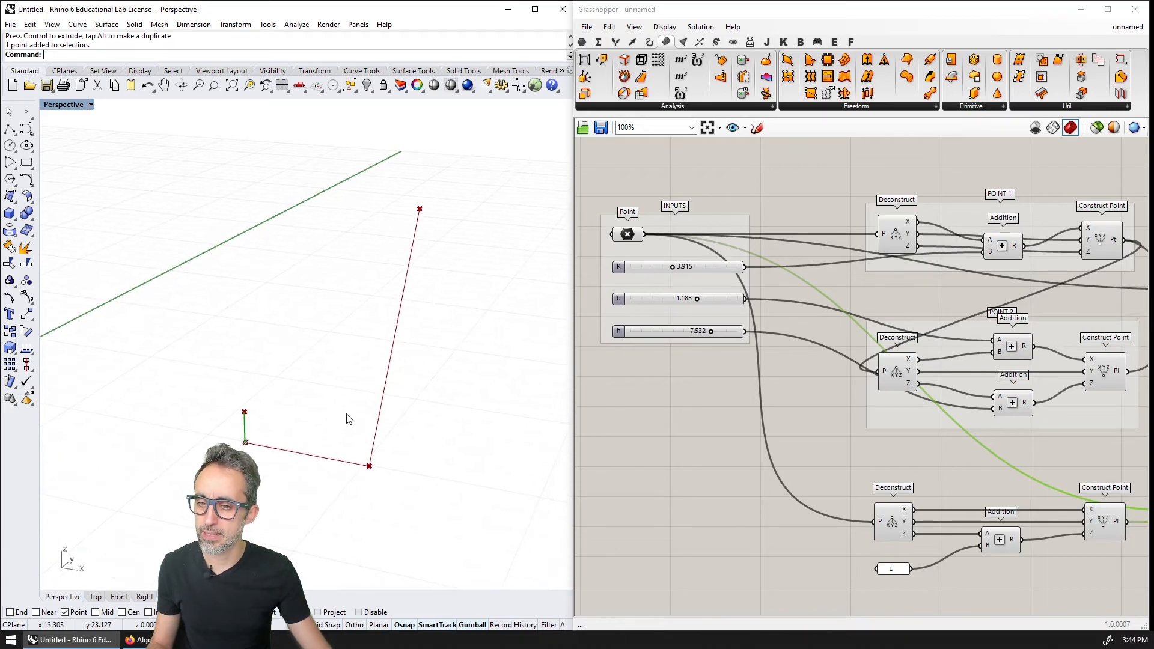
# Wire the Line's L output to the Revolution's A input as the axis and inspect the revolved surface in Rhino
pyautogui.moveTo(1058, 517); pyautogui.dragTo(805, 455, button='right')
pyautogui.click(928, 473)
pyautogui.moveTo(927, 473); pyautogui.dragTo(845, 480, button='right')
pyautogui.moveTo(930, 399); pyautogui.dragTo(1019, 256)
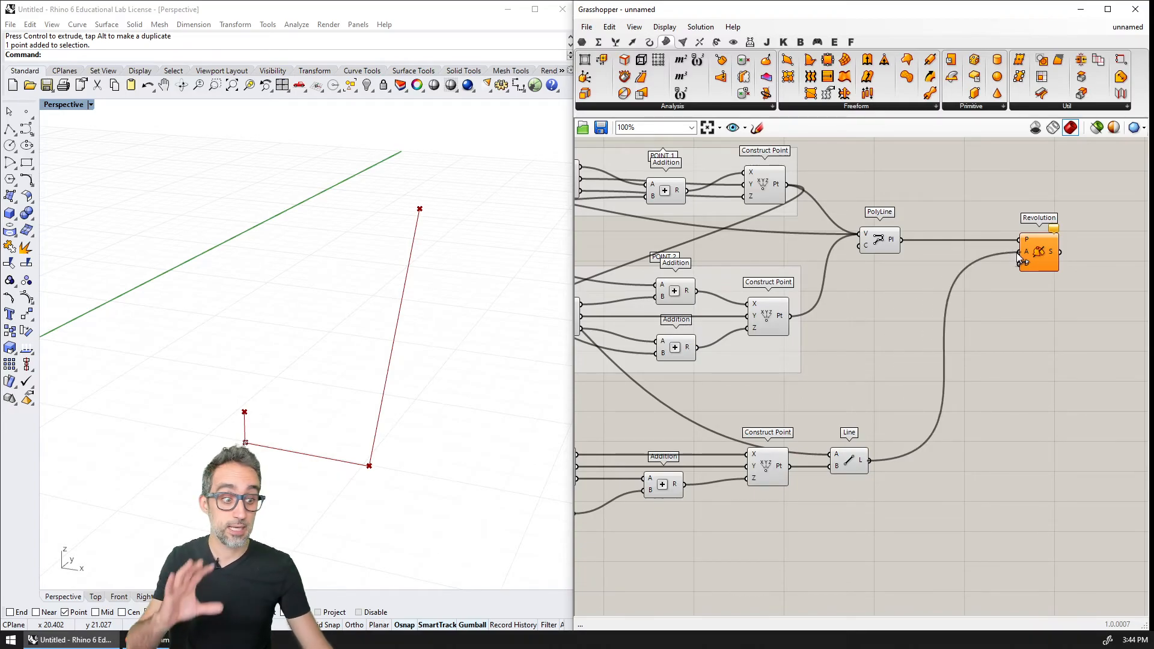
pyautogui.click(415, 413)
pyautogui.scroll(-3, 415, 412)
pyautogui.moveTo(415, 412); pyautogui.dragTo(376, 377, button='right')
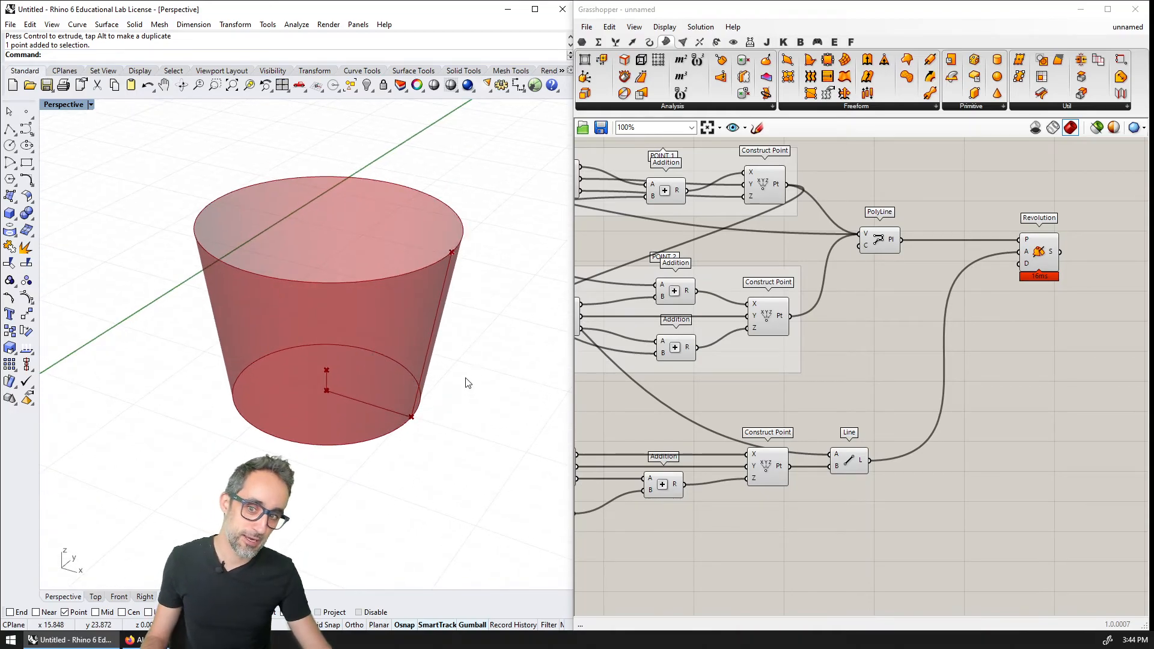
# Set the R slider to 1.759, b to 0.789 and h to 6.078 to form a narrow, tall cup
pyautogui.moveTo(674, 369); pyautogui.dragTo(855, 355, button='right')
pyautogui.moveTo(701, 354); pyautogui.dragTo(794, 368, button='right')
pyautogui.moveTo(629, 233); pyautogui.dragTo(723, 265, button='right')
pyautogui.scroll(4, 724, 265)
pyautogui.moveTo(737, 246); pyautogui.dragTo(683, 248)
pyautogui.moveTo(792, 313)
pyautogui.mouseDown()
pyautogui.moveTo(772, 312)
pyautogui.moveTo(781, 311)
pyautogui.mouseUp()
pyautogui.moveTo(822, 385); pyautogui.dragTo(789, 398)
pyautogui.moveTo(373, 397); pyautogui.dragTo(314, 368, button='right')
pyautogui.scroll(-2, 329, 426)
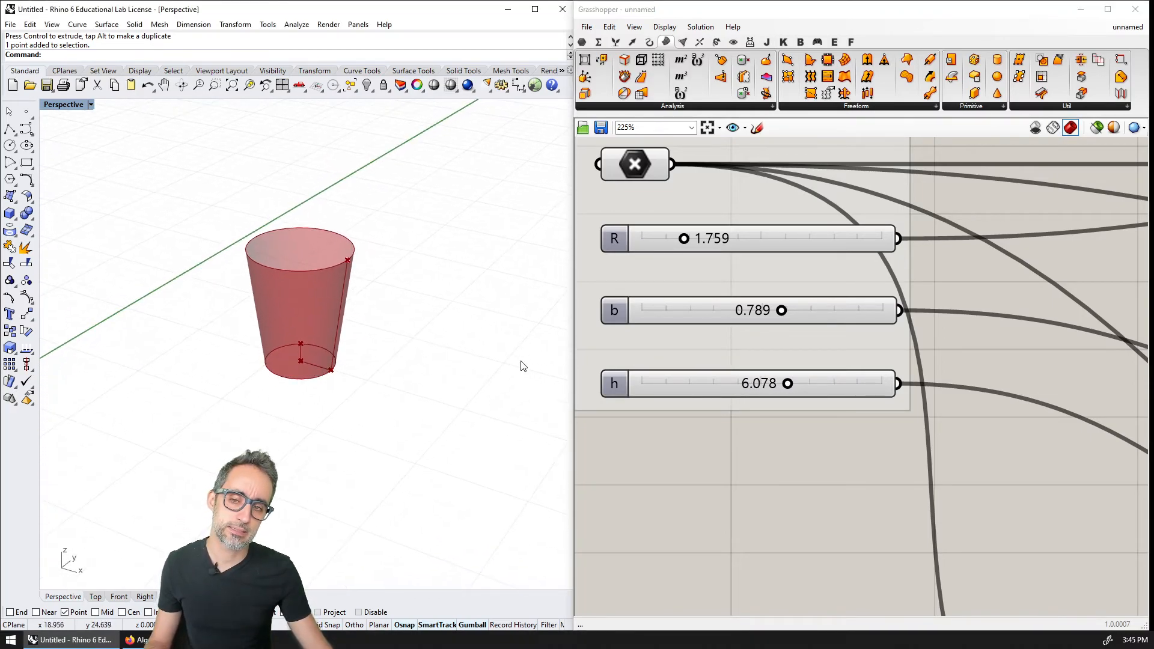
# Bake the Revolution's S output into Rhino with the default attributes and set the Perspective viewport's display mode to Ghosted
pyautogui.moveTo(820, 394); pyautogui.dragTo(702, 387, button='right')
pyautogui.scroll(-6, 702, 387)
pyautogui.moveTo(848, 363); pyautogui.dragTo(723, 356, button='right')
pyautogui.scroll(4, 961, 359)
pyautogui.moveTo(1004, 367); pyautogui.dragTo(778, 327, button='right')
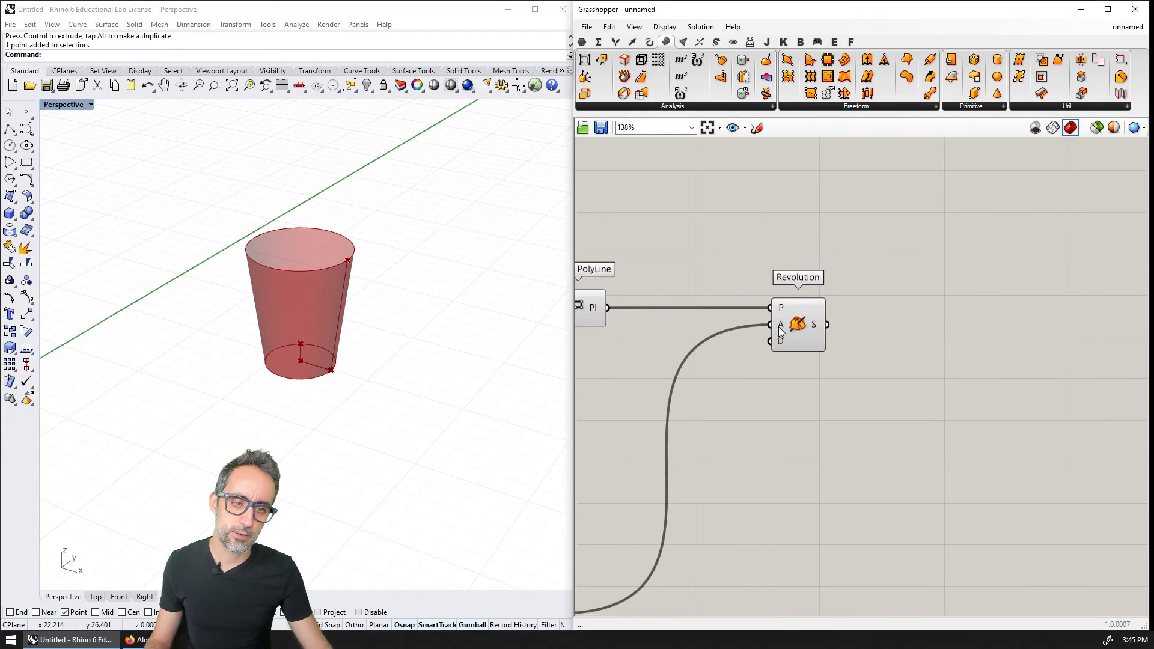
pyautogui.rightClick(815, 330)
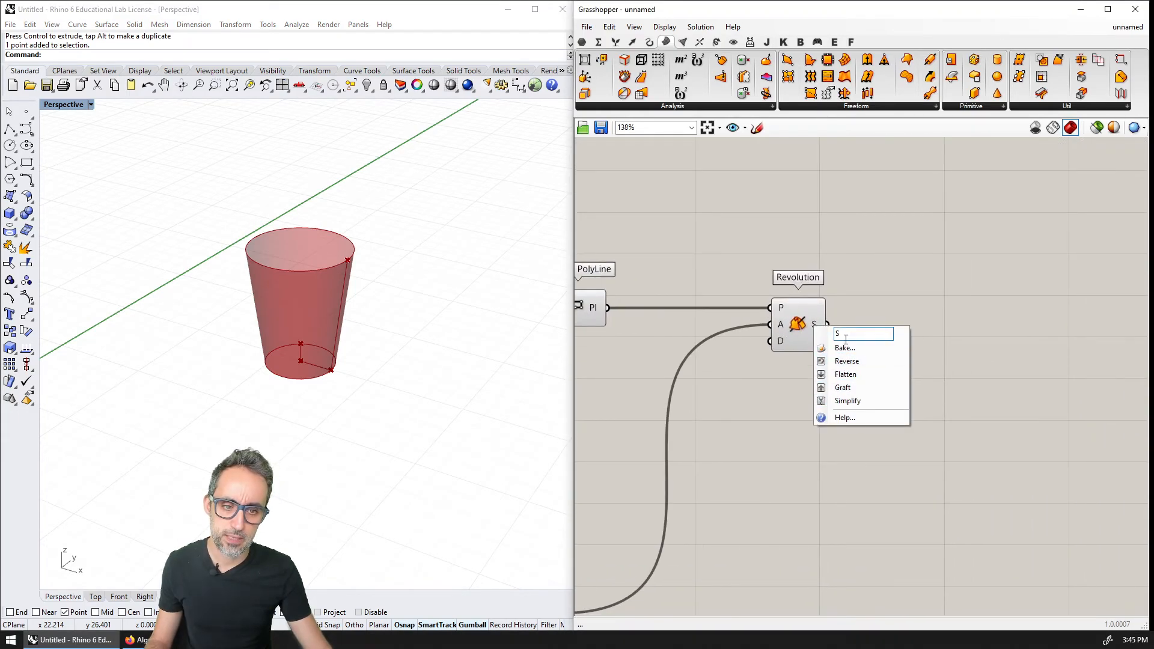
pyautogui.click(841, 338)
pyautogui.click(850, 461)
pyautogui.click(90, 105)
pyautogui.click(94, 183)
# Select the base point rather than the polysurface and move it clear of the baked cup
pyautogui.moveTo(350, 330); pyautogui.dragTo(294, 349, button='right')
pyautogui.click(297, 347)
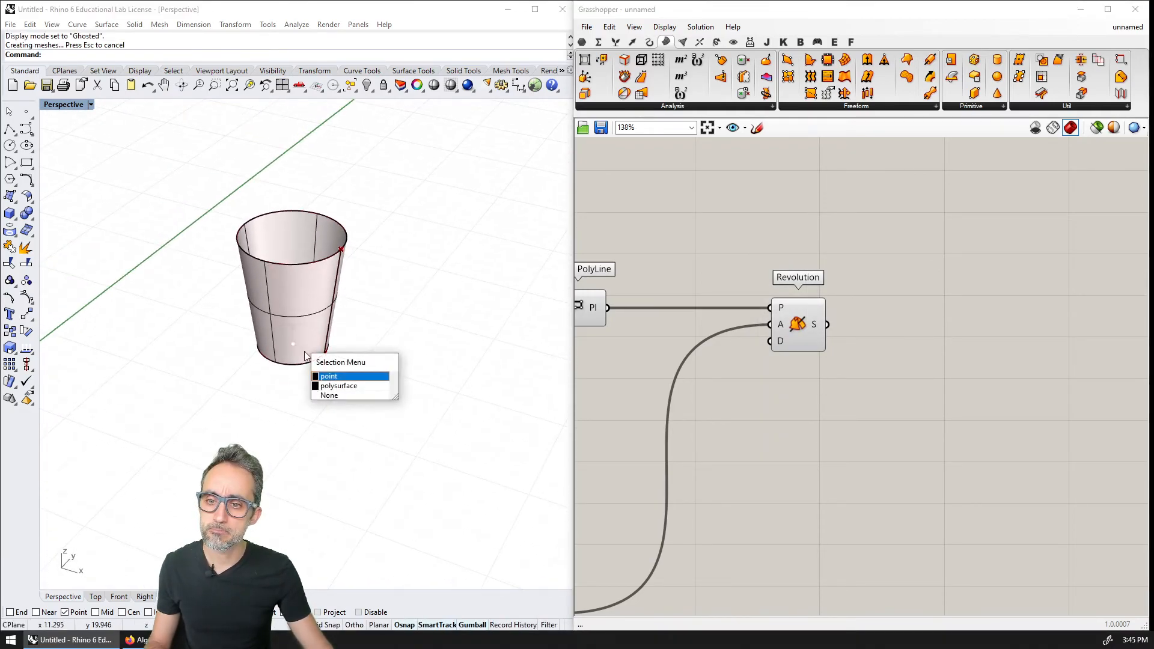
pyautogui.click(344, 375)
pyautogui.moveTo(478, 395); pyautogui.dragTo(521, 411)
pyautogui.keyDown('shift'); pyautogui.moveTo(521, 412); pyautogui.dragTo(334, 359, button='right'); pyautogui.keyUp('shift')
pyautogui.moveTo(308, 333); pyautogui.dragTo(362, 287)
# Set the R slider to 2.418, b to 1.376 and h to 4.760 for a wider, lower bowl
pyautogui.moveTo(602, 300); pyautogui.dragTo(733, 318, button='right')
pyautogui.scroll(-4, 733, 318)
pyautogui.moveTo(644, 294); pyautogui.dragTo(1059, 334, button='right')
pyautogui.scroll(5, 755, 320)
pyautogui.moveTo(735, 335); pyautogui.dragTo(747, 335)
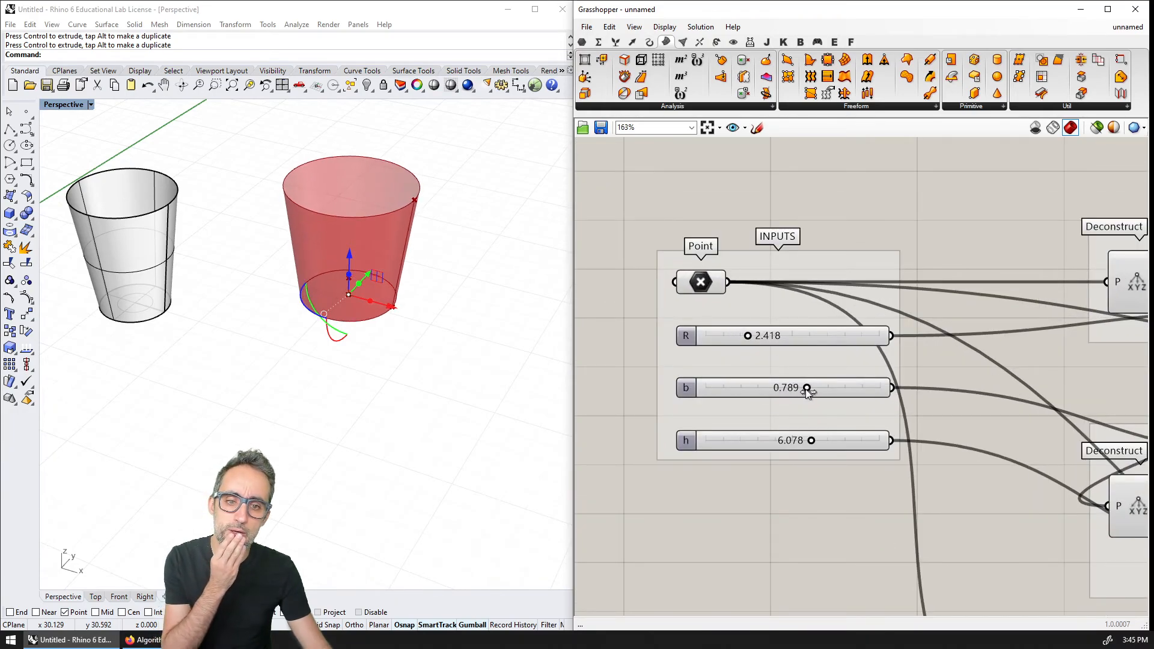
pyautogui.moveTo(807, 388); pyautogui.dragTo(817, 389)
pyautogui.moveTo(812, 442); pyautogui.dragTo(788, 443)
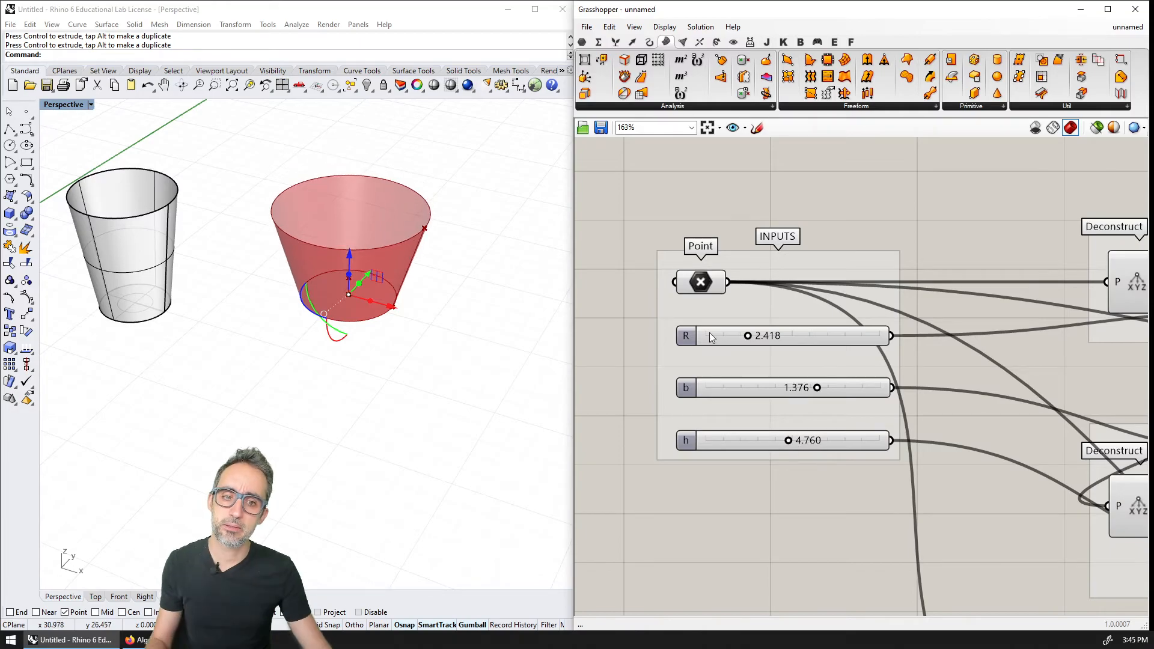
# Bake the bowl from the Revolution's S output onto the Default layer
pyautogui.moveTo(879, 352); pyautogui.dragTo(697, 303, button='right')
pyautogui.scroll(-4, 697, 303)
pyautogui.moveTo(1111, 325); pyautogui.dragTo(949, 300, button='right')
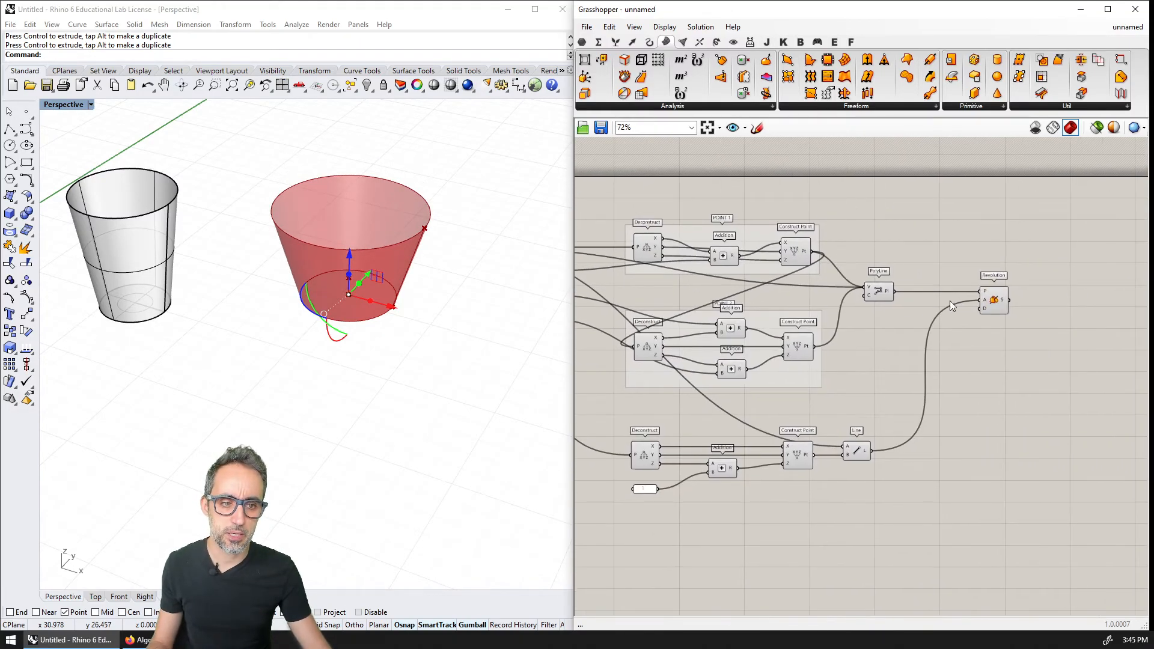
pyautogui.rightClick(1005, 302)
pyautogui.click(1029, 319)
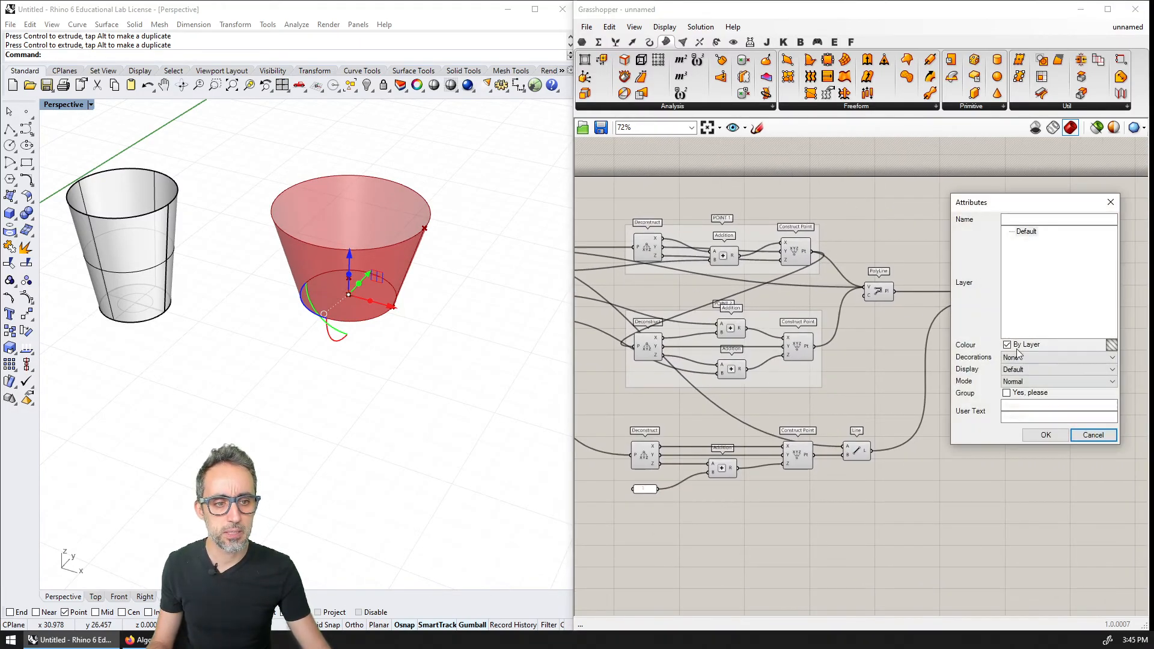
pyautogui.click(1045, 435)
# Move the base point to a free spot in front of the baked cup and bowl
pyautogui.moveTo(366, 276); pyautogui.dragTo(244, 410)
pyautogui.keyDown('shift'); pyautogui.moveTo(327, 406); pyautogui.dragTo(425, 377, button='right'); pyautogui.keyUp('shift')
pyautogui.moveTo(529, 355); pyautogui.dragTo(515, 330, button='right')
# Set the R slider to 4.812, b to 1.134 and h to 1.117 to form a shallow plate
pyautogui.moveTo(595, 328); pyautogui.dragTo(841, 333, button='right')
pyautogui.scroll(-3, 811, 340)
pyautogui.scroll(6, 781, 308)
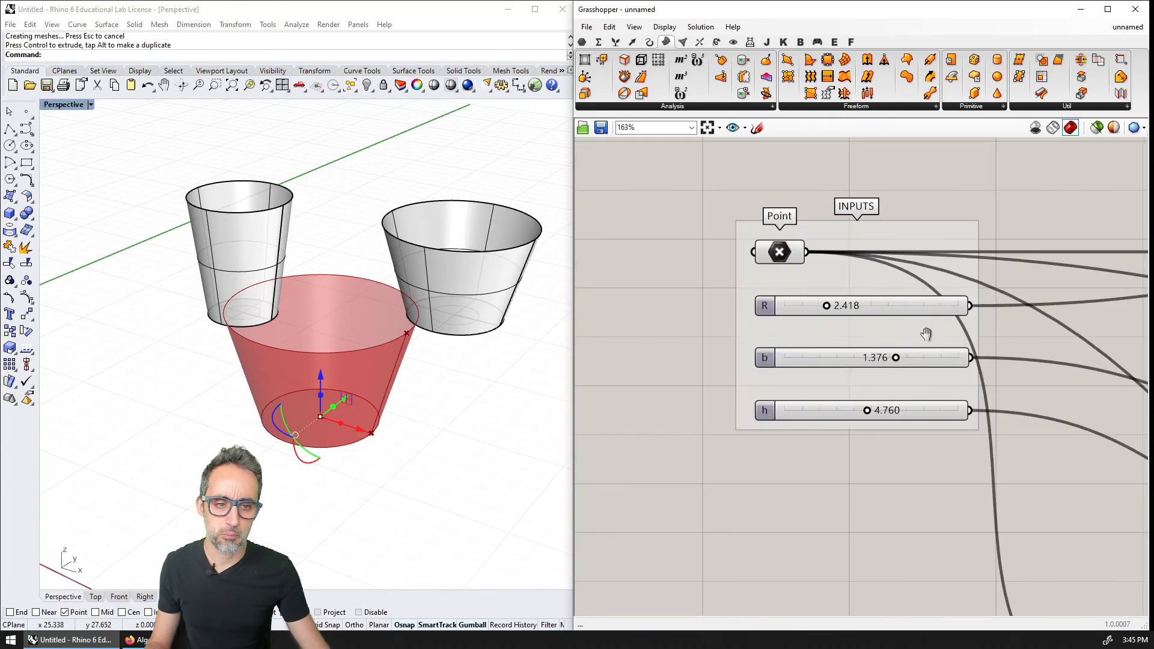
pyautogui.moveTo(683, 280); pyautogui.dragTo(726, 281)
pyautogui.moveTo(753, 332)
pyautogui.mouseDown()
pyautogui.moveTo(738, 332)
pyautogui.moveTo(762, 332)
pyautogui.mouseUp()
pyautogui.moveTo(725, 385); pyautogui.dragTo(662, 398)
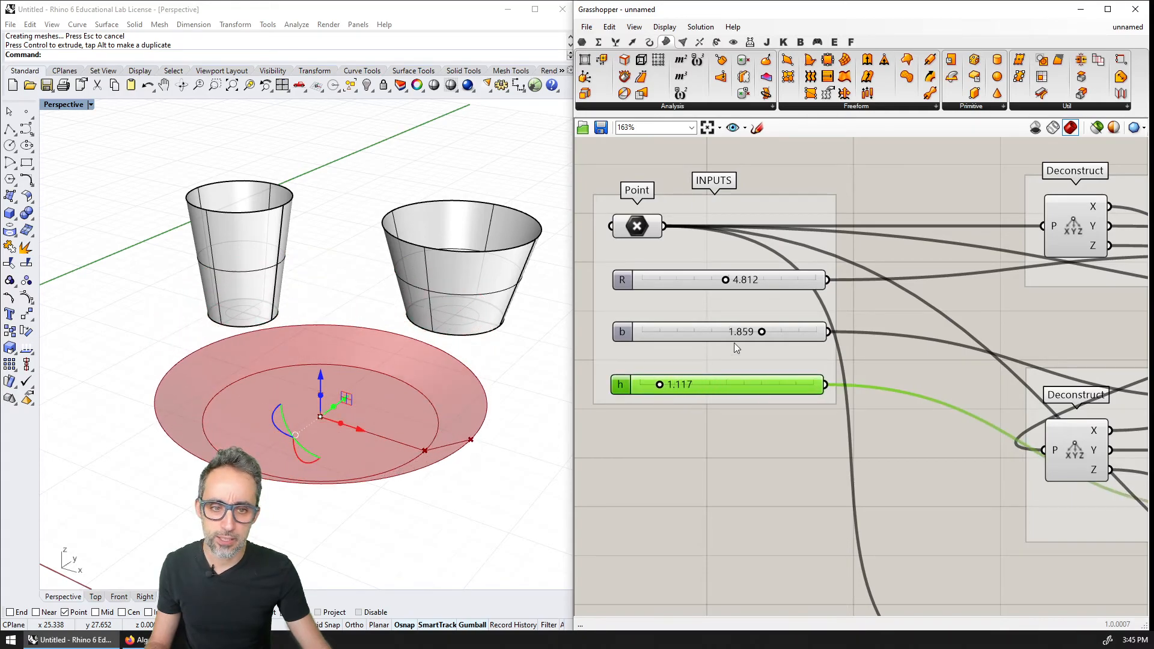
pyautogui.moveTo(762, 332); pyautogui.dragTo(750, 333)
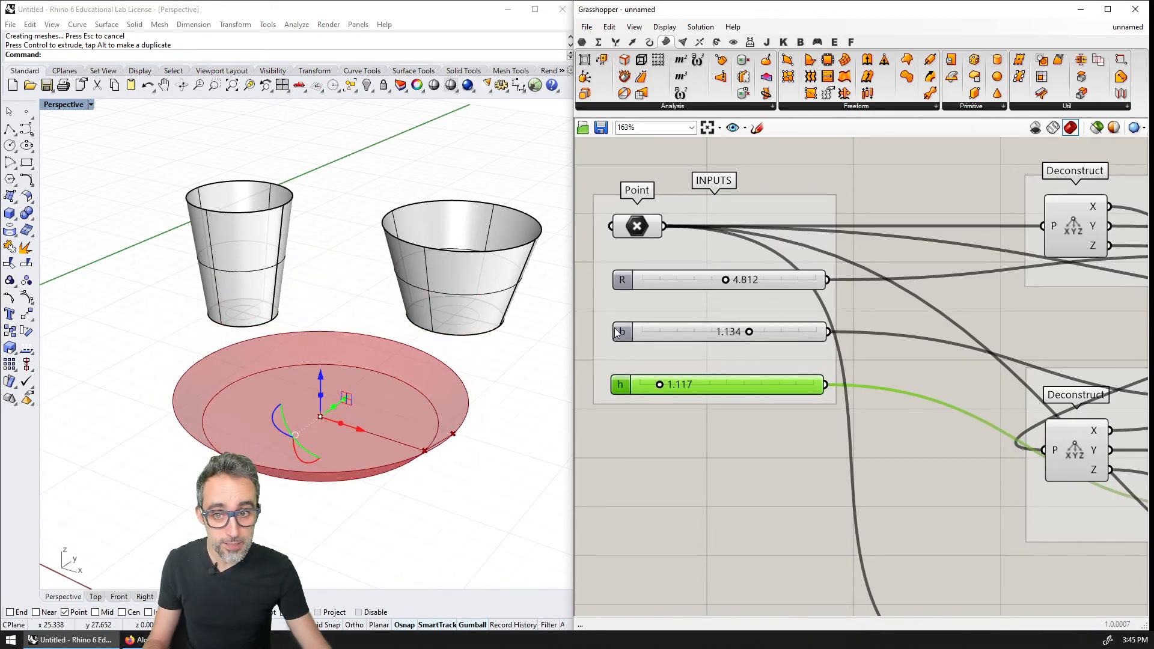
# Bake the plate from the Revolution's S output with the default attributes
pyautogui.moveTo(818, 313); pyautogui.dragTo(693, 292, button='right')
pyautogui.scroll(-5, 694, 292)
pyautogui.scroll(4, 881, 287)
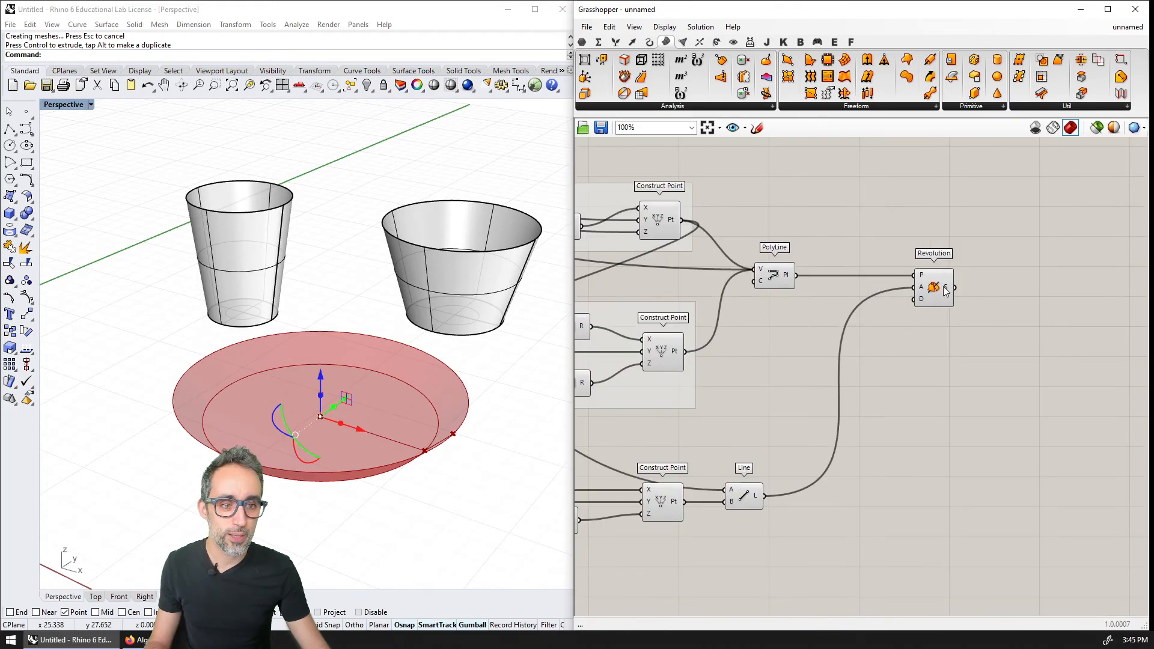
pyautogui.rightClick(949, 289)
pyautogui.click(979, 306)
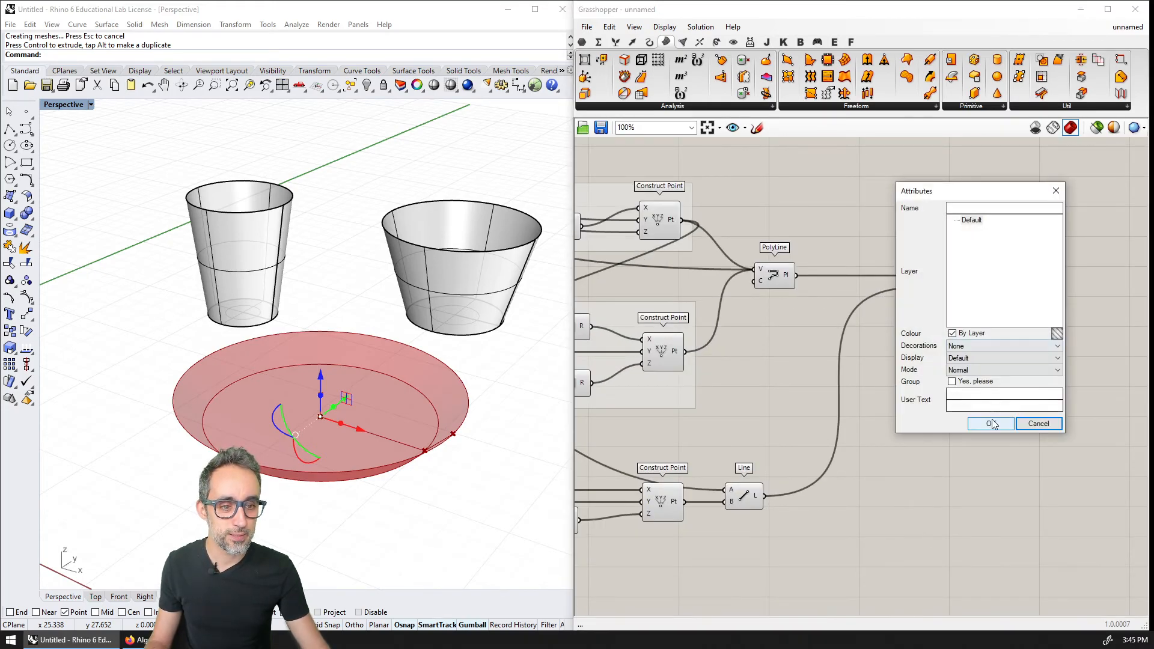
pyautogui.click(955, 421)
# Move the base point away from the baked plate and clear the selection
pyautogui.scroll(-3, 493, 398)
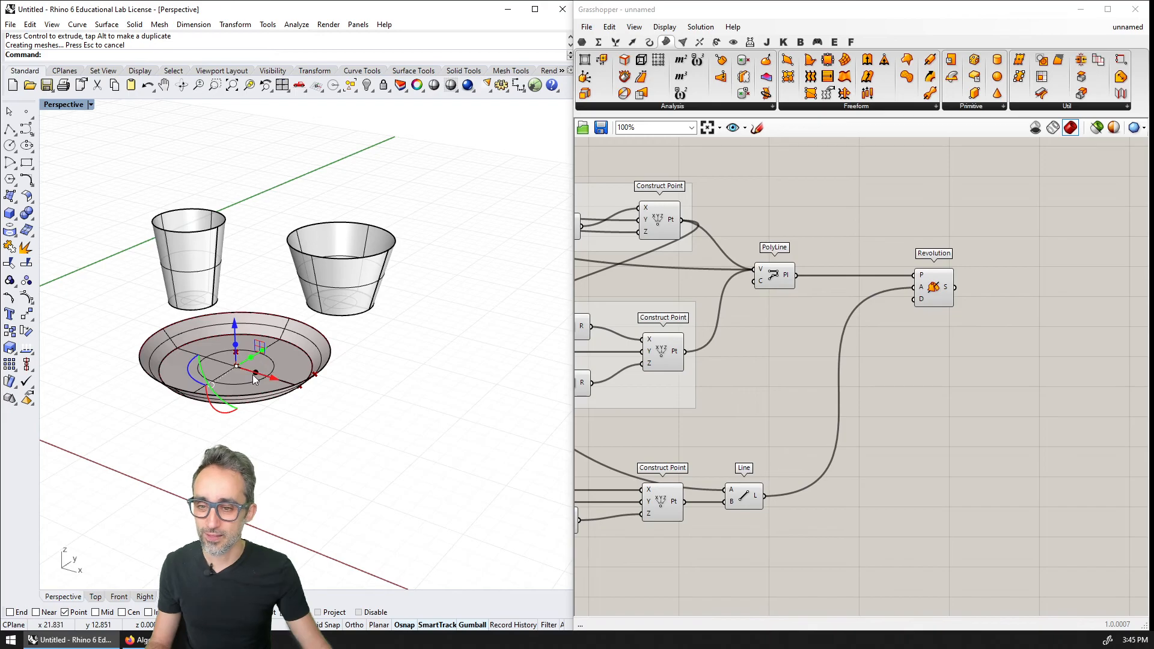
pyautogui.keyDown('alt'); pyautogui.moveTo(295, 387); pyautogui.dragTo(467, 433); pyautogui.keyUp('alt')
pyautogui.keyDown('shift'); pyautogui.moveTo(420, 338); pyautogui.dragTo(364, 321, button='right'); pyautogui.keyUp('shift')
pyautogui.press('Escape')
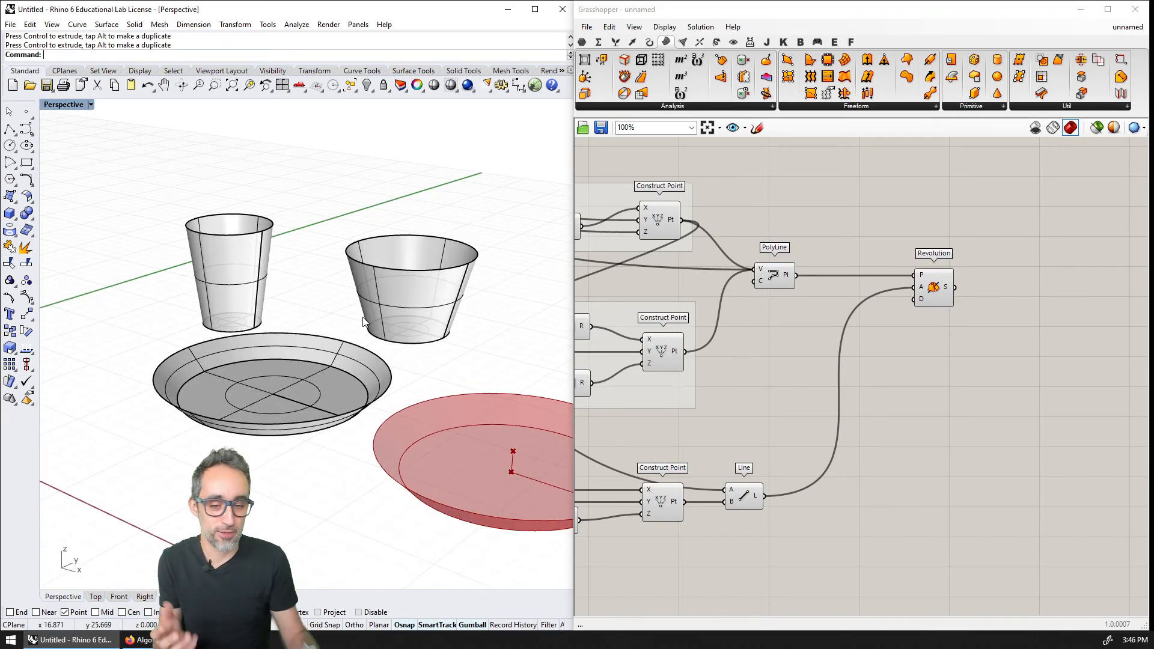
# Set the R slider to 2.730, b to 0.823 and h to 1.811 to form a smaller, deeper dish
pyautogui.moveTo(602, 334); pyautogui.dragTo(1030, 336, button='right')
pyautogui.scroll(-1, 1031, 335)
pyautogui.scroll(-1, 915, 342)
pyautogui.moveTo(916, 342); pyautogui.dragTo(809, 323, button='right')
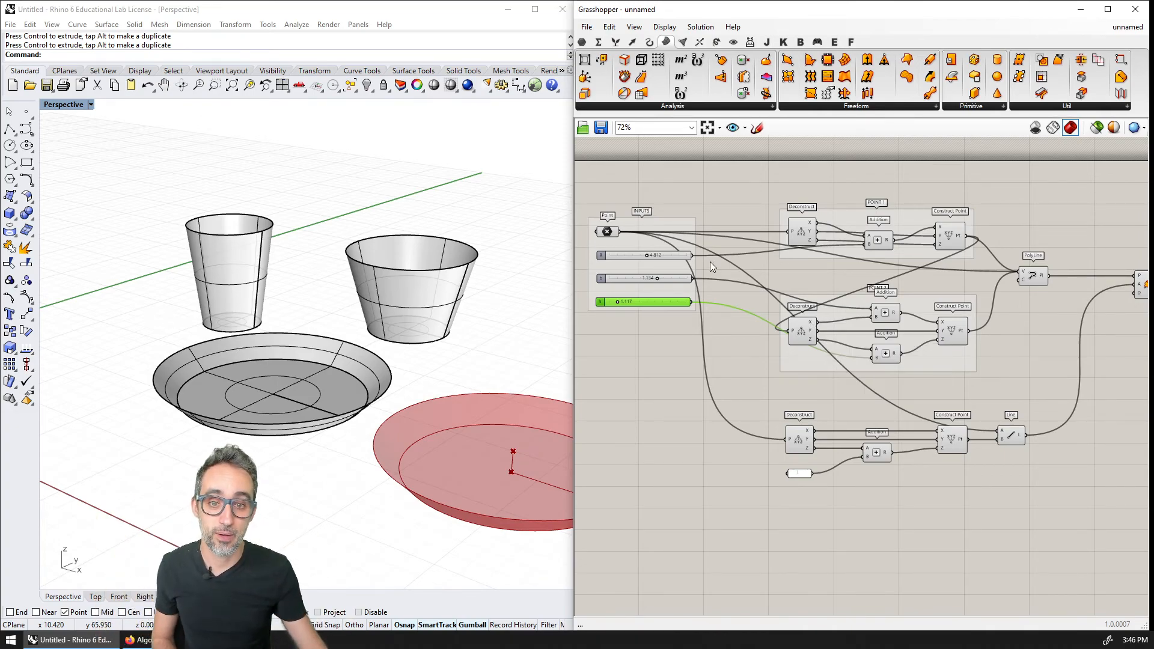
pyautogui.scroll(5, 710, 265)
pyautogui.moveTo(487, 350); pyautogui.dragTo(402, 299, button='right')
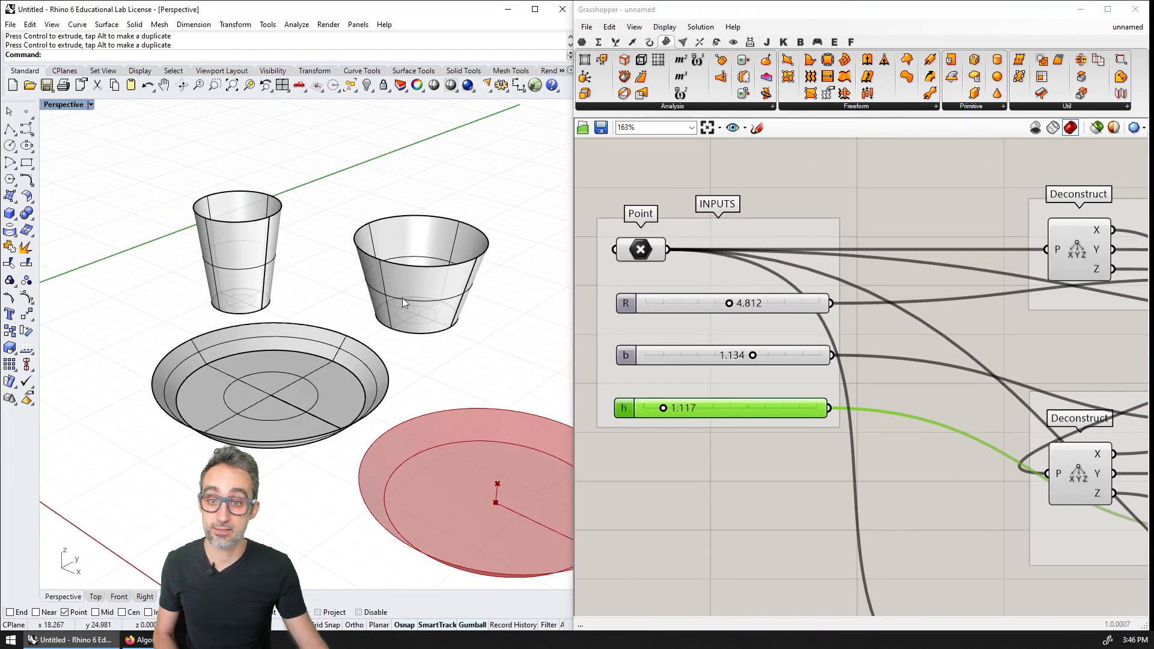
pyautogui.moveTo(728, 303); pyautogui.dragTo(691, 306)
pyautogui.moveTo(751, 355)
pyautogui.mouseDown()
pyautogui.moveTo(703, 355)
pyautogui.moveTo(747, 357)
pyautogui.mouseUp()
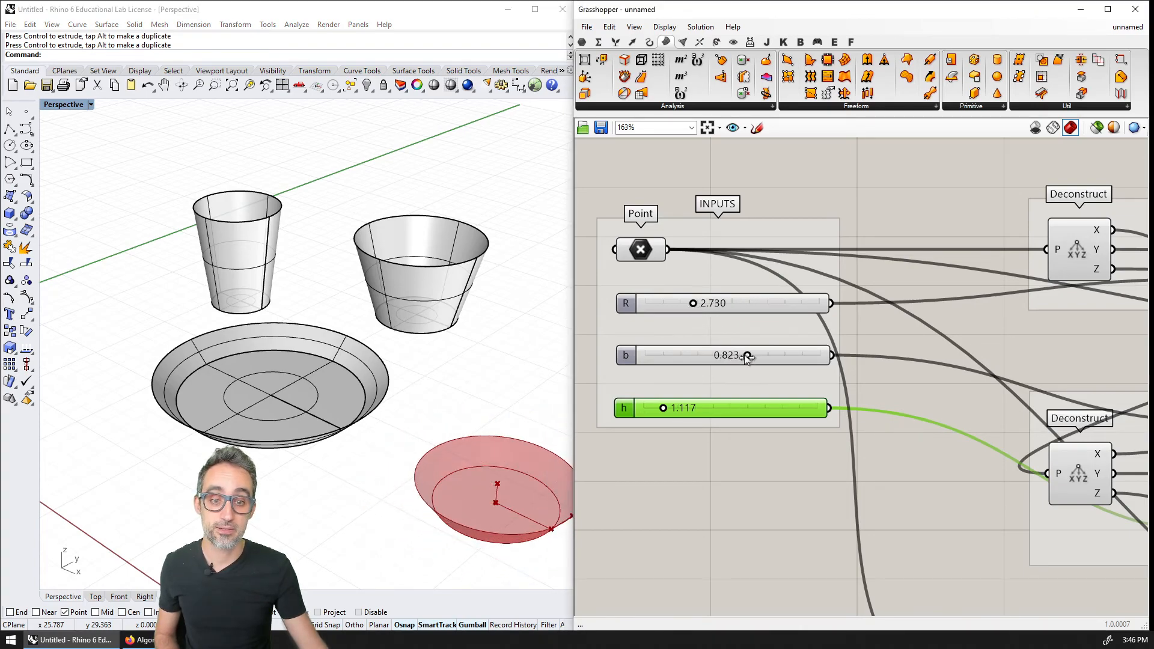
pyautogui.moveTo(663, 408)
pyautogui.mouseDown()
pyautogui.moveTo(721, 407)
pyautogui.moveTo(675, 408)
pyautogui.mouseUp()
pyautogui.keyDown('shift'); pyautogui.moveTo(535, 394); pyautogui.dragTo(497, 373, button='right'); pyautogui.keyUp('shift')
pyautogui.scroll(-2, 484, 368)
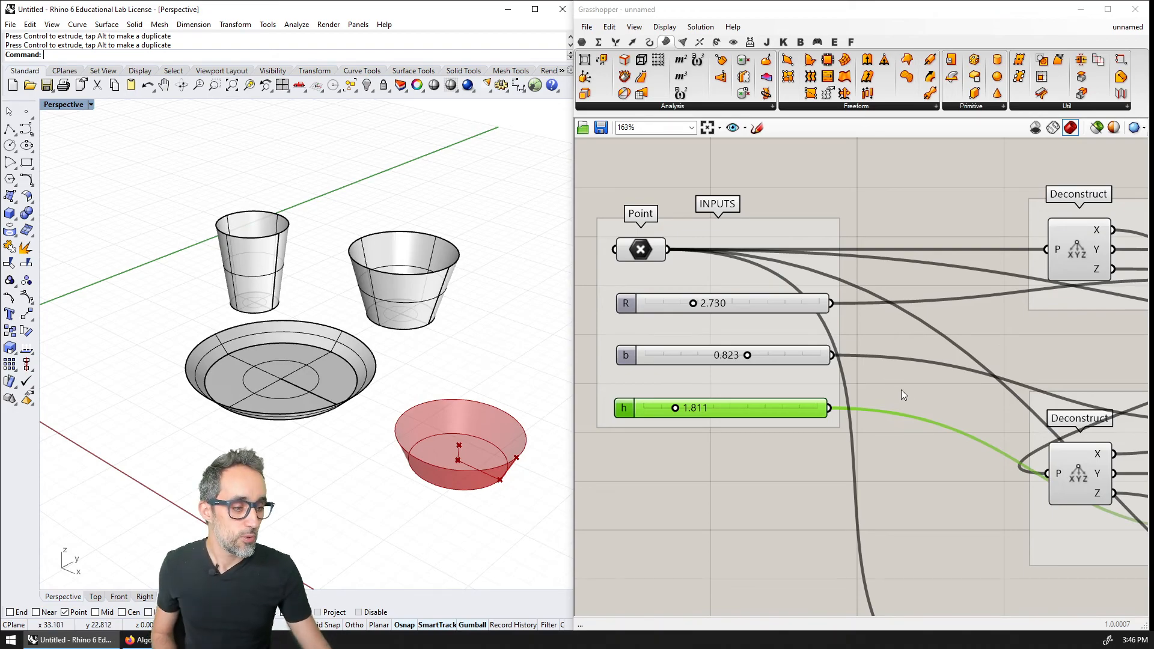
# Review the whole definition and inspect the axis Construct Point, Line and Revolution components one after another
pyautogui.scroll(-3, 899, 387)
pyautogui.scroll(-2, 903, 368)
pyautogui.moveTo(933, 371); pyautogui.dragTo(804, 317, button='right')
pyautogui.moveTo(902, 332)
pyautogui.mouseDown(button='right')
pyautogui.moveTo(817, 328)
pyautogui.moveTo(902, 309)
pyautogui.moveTo(900, 275)
pyautogui.moveTo(889, 314)
pyautogui.mouseUp(button='right')
pyautogui.scroll(-1, 816, 328)
pyautogui.scroll(1, 889, 306)
pyautogui.scroll(-1, 902, 309)
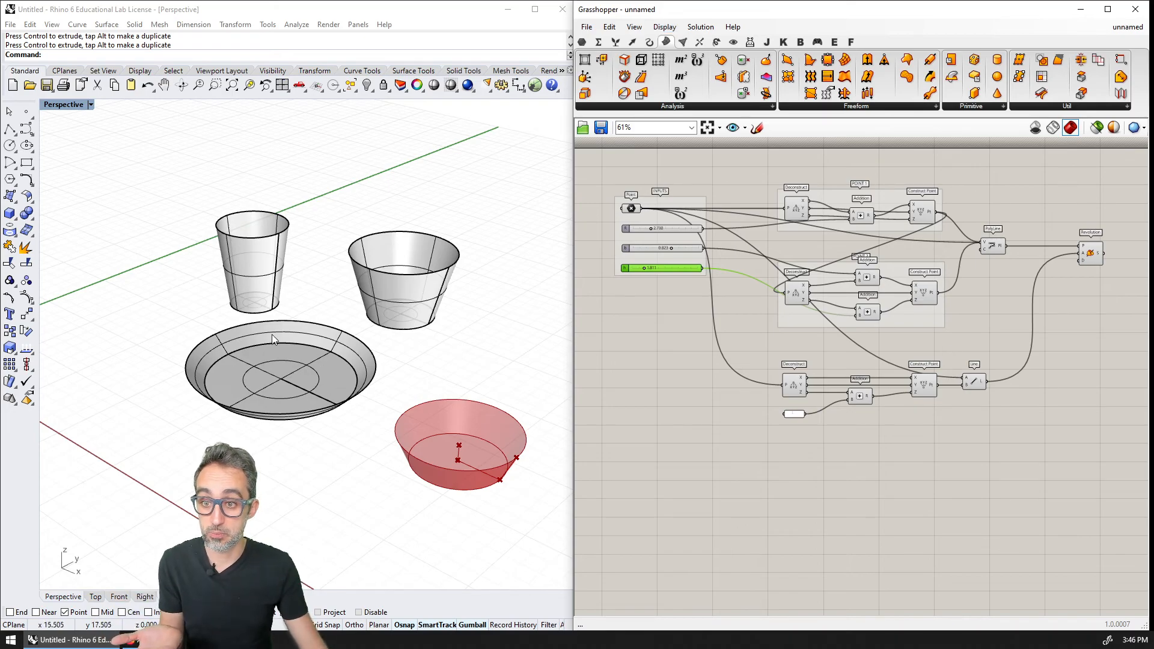
pyautogui.scroll(2, 954, 380)
pyautogui.scroll(2, 925, 430)
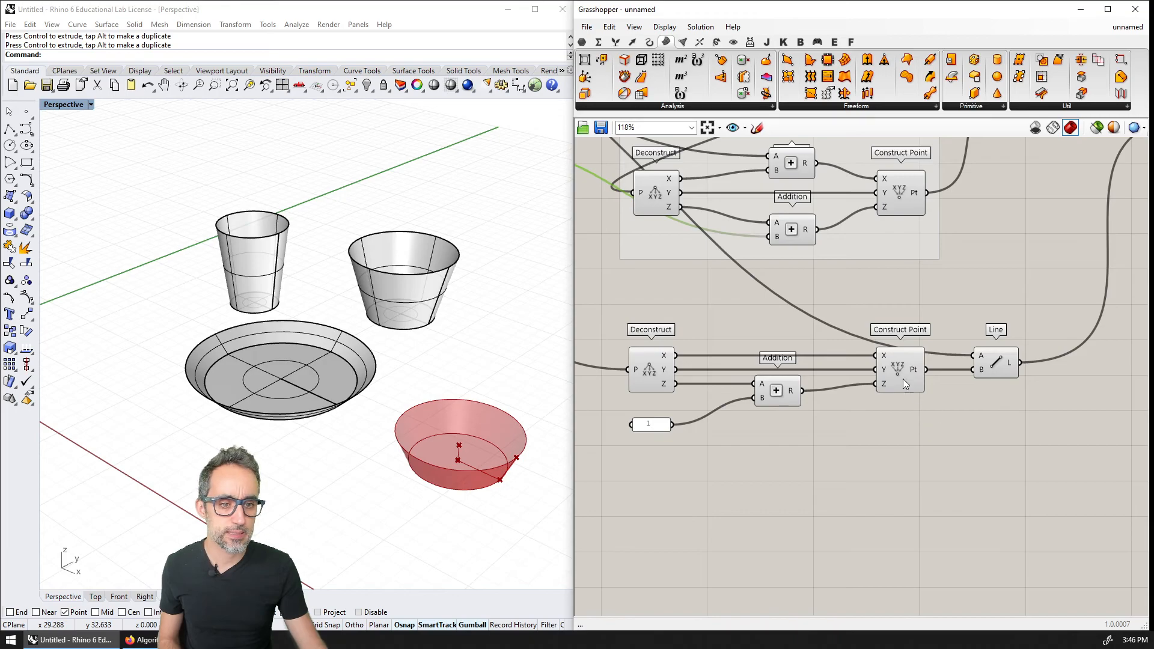
pyautogui.click(898, 366)
pyautogui.click(946, 421)
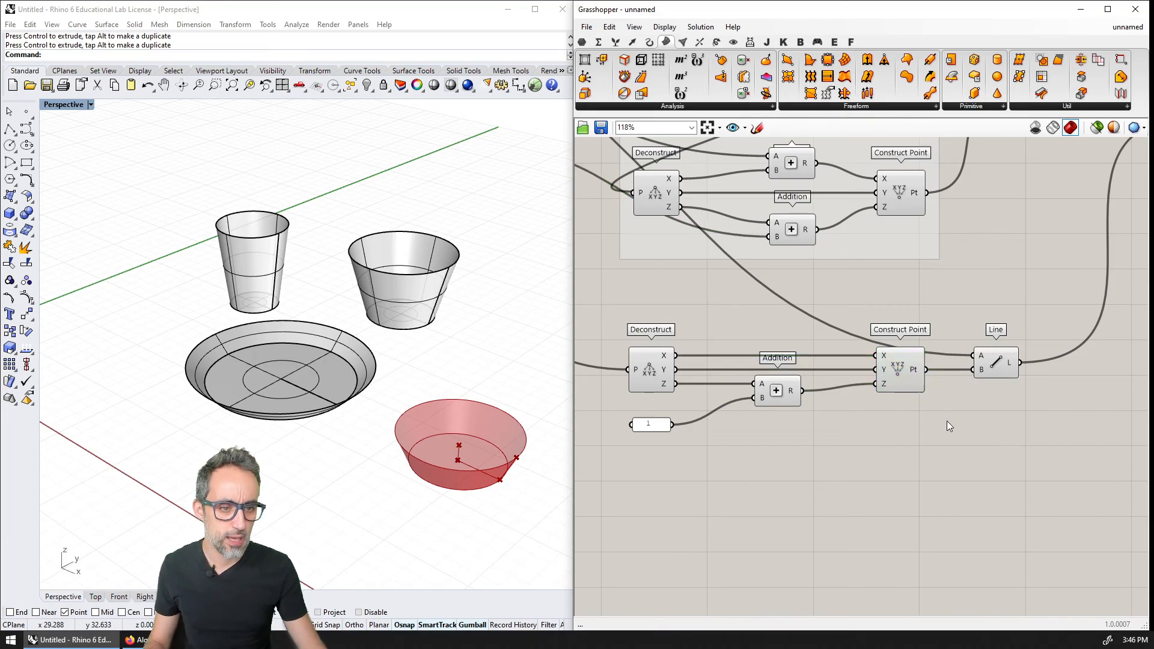
pyautogui.click(990, 368)
pyautogui.scroll(-3, 937, 415)
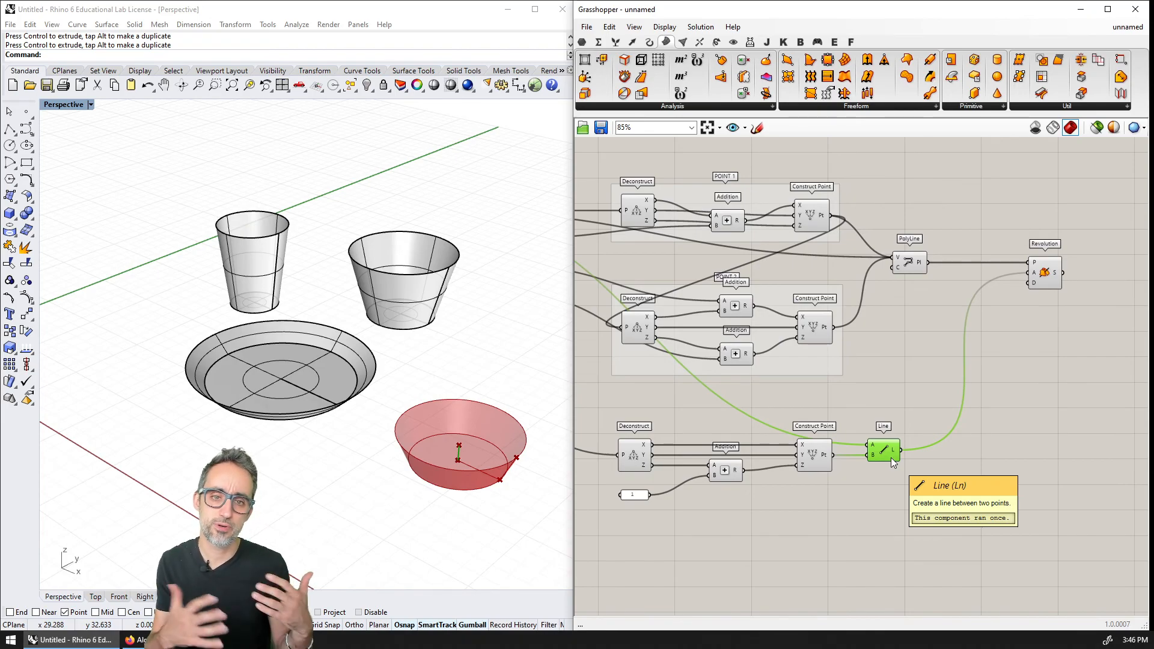
pyautogui.click(1046, 274)
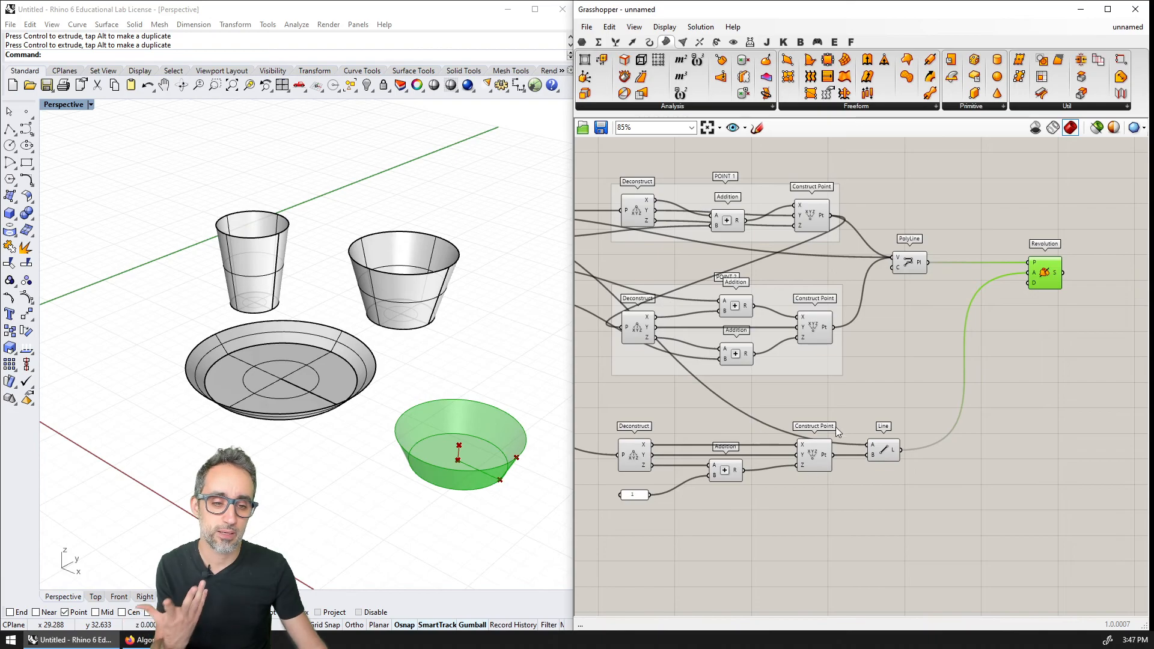
pyautogui.click(850, 416)
# Turn off the preview of the axis Line and of the Construct Point that defines its end
pyautogui.click(883, 455)
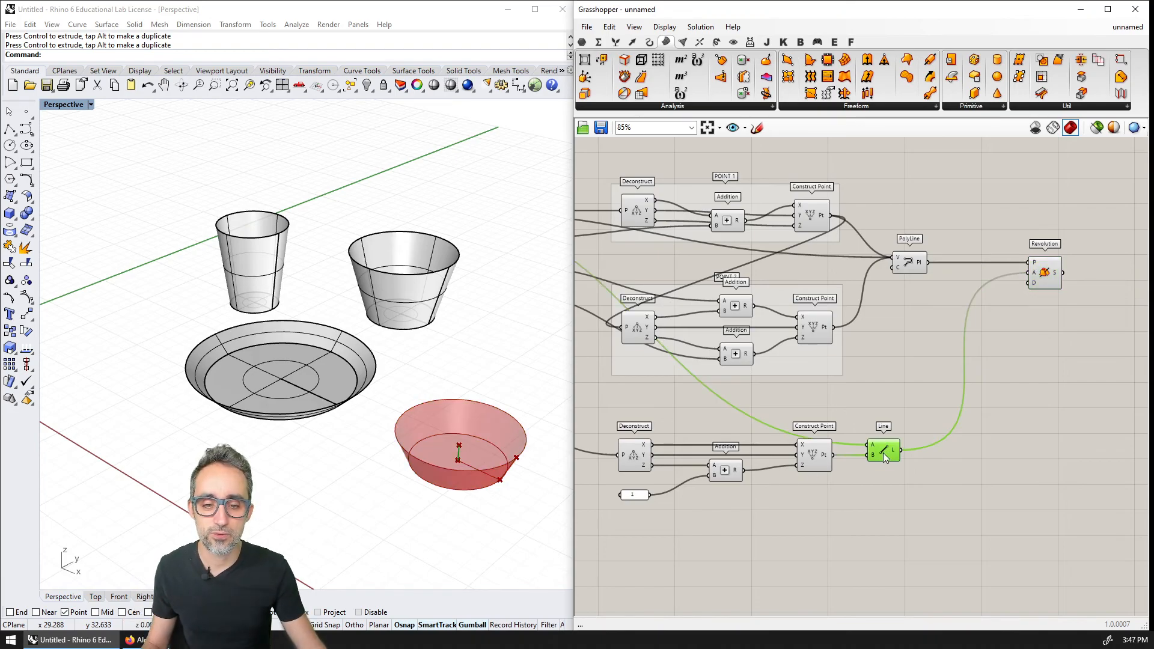
pyautogui.click(814, 460)
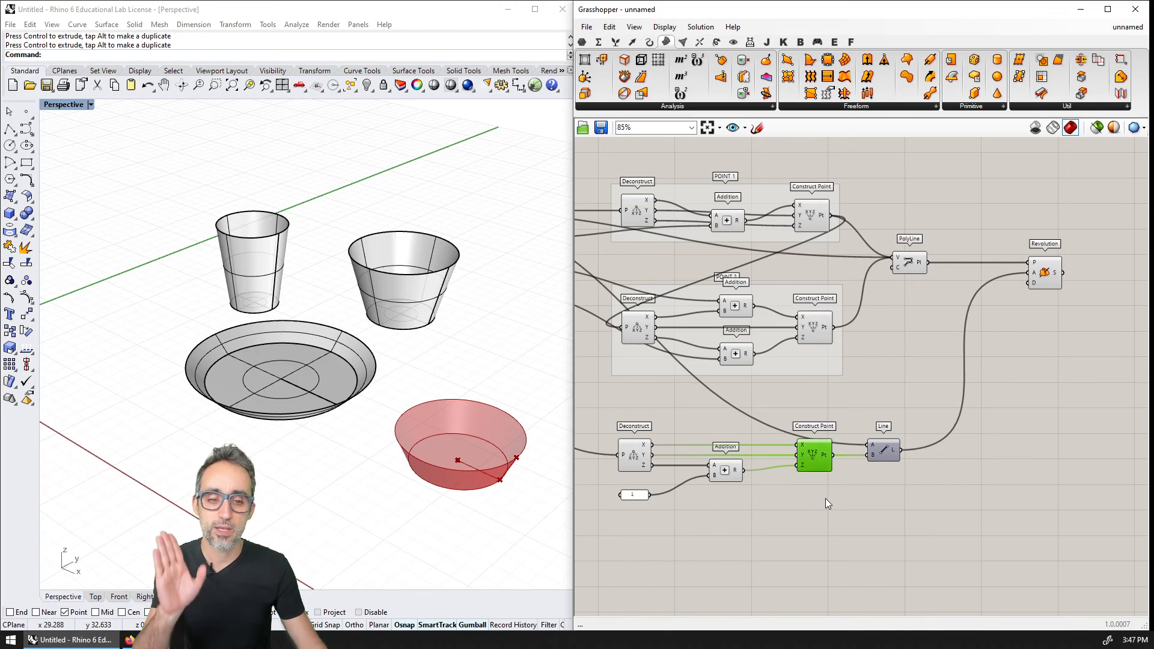
pyautogui.scroll(2, 798, 492)
pyautogui.moveTo(817, 481); pyautogui.dragTo(873, 468, button='right')
pyautogui.click(874, 467)
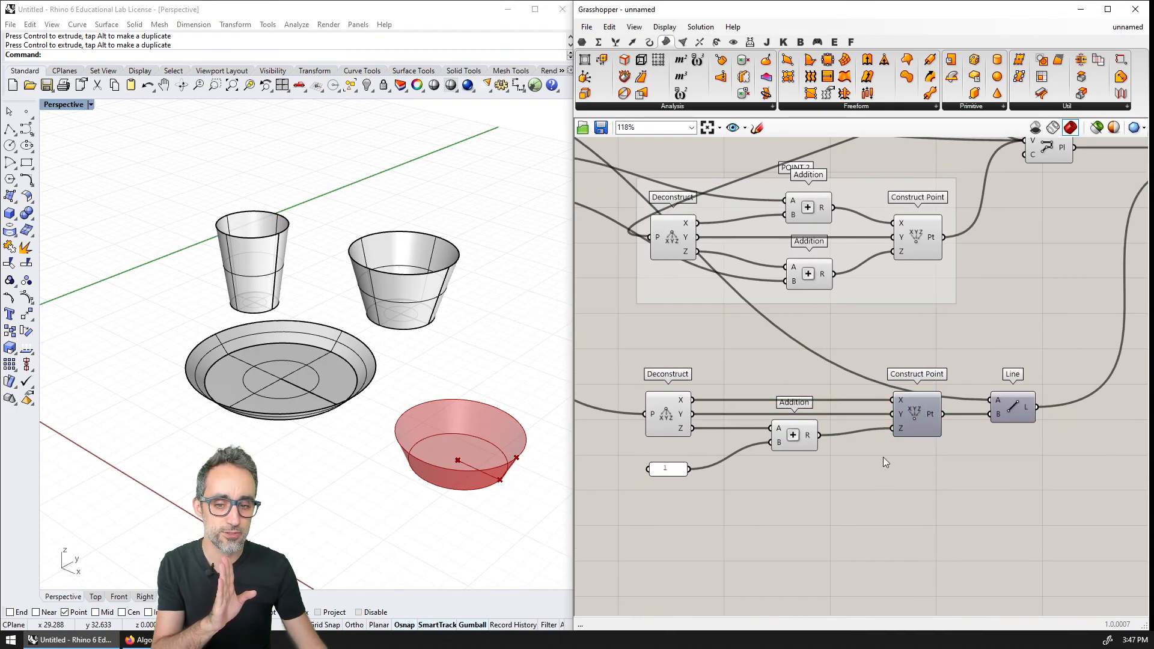
pyautogui.scroll(1, 455, 460)
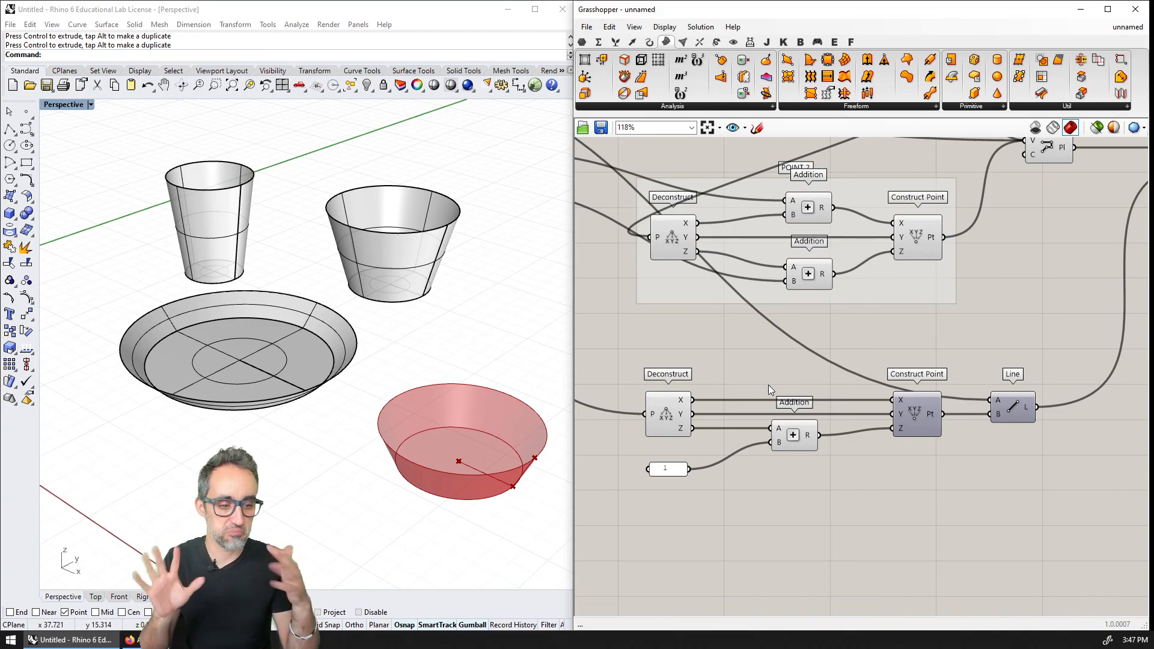
# Try hiding the previews of the POINT 1 and second profile Construct Points, the PolyLine and the base Point
pyautogui.scroll(-3, 768, 384)
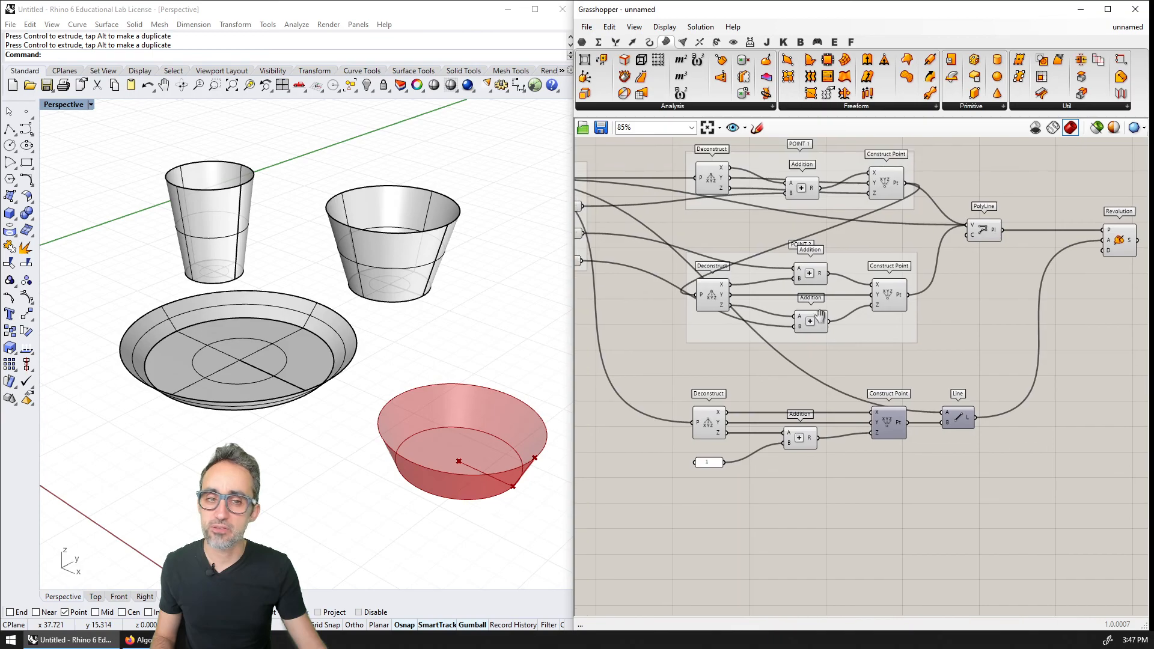
pyautogui.scroll(-1, 833, 351)
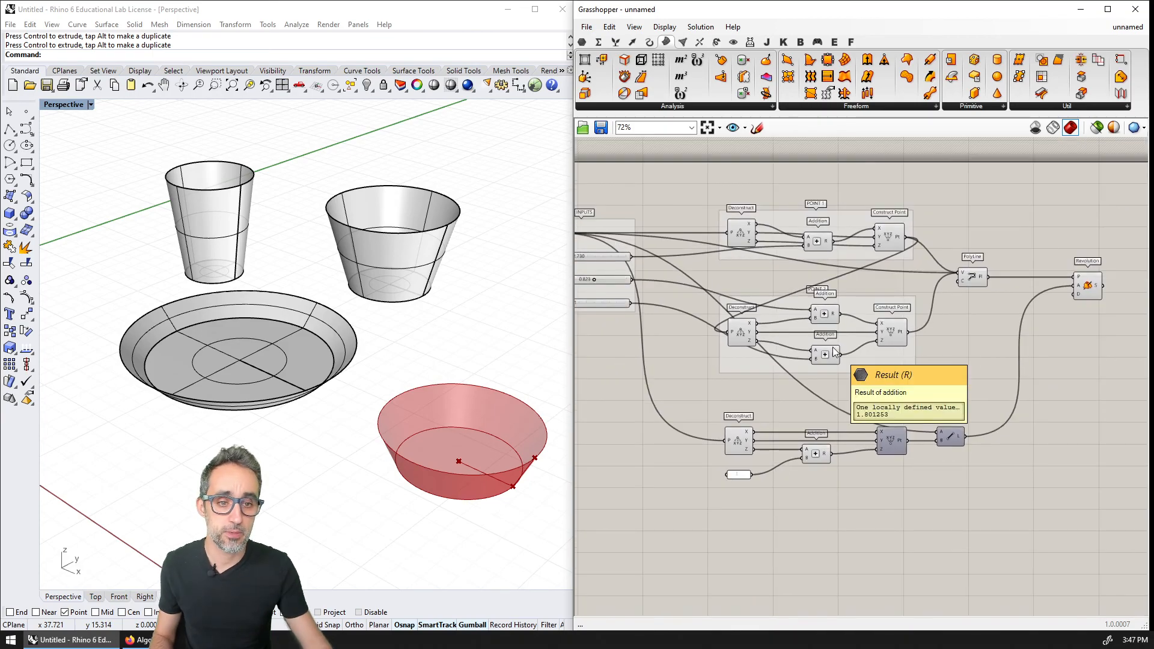
pyautogui.click(890, 239)
pyautogui.click(894, 336)
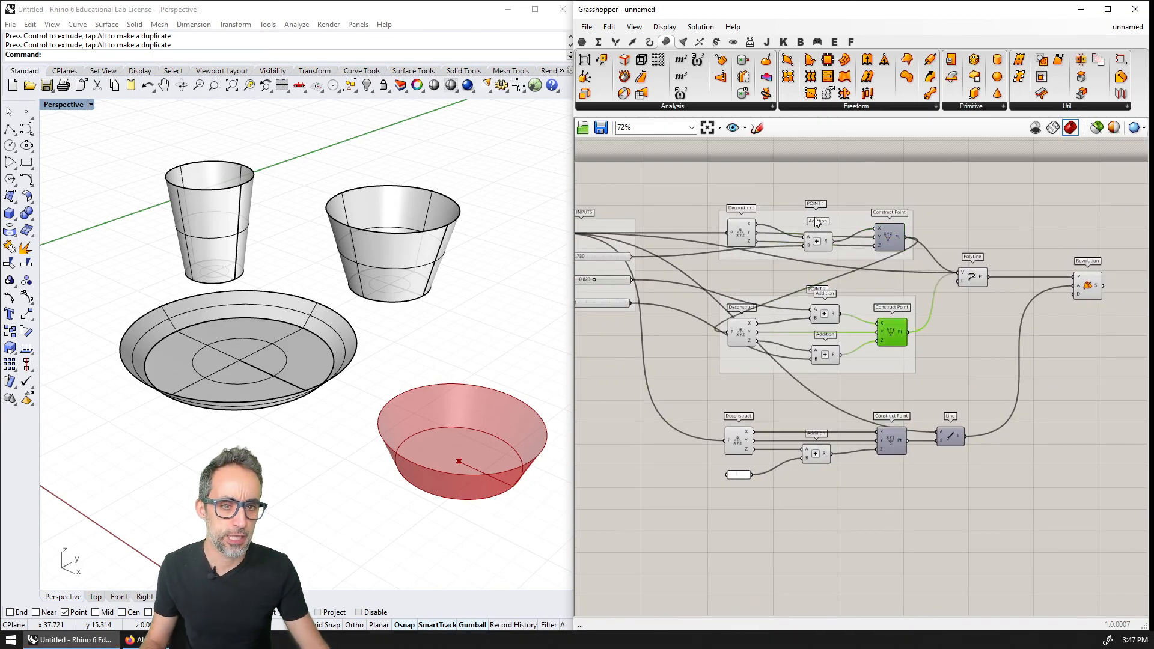
pyautogui.click(973, 277)
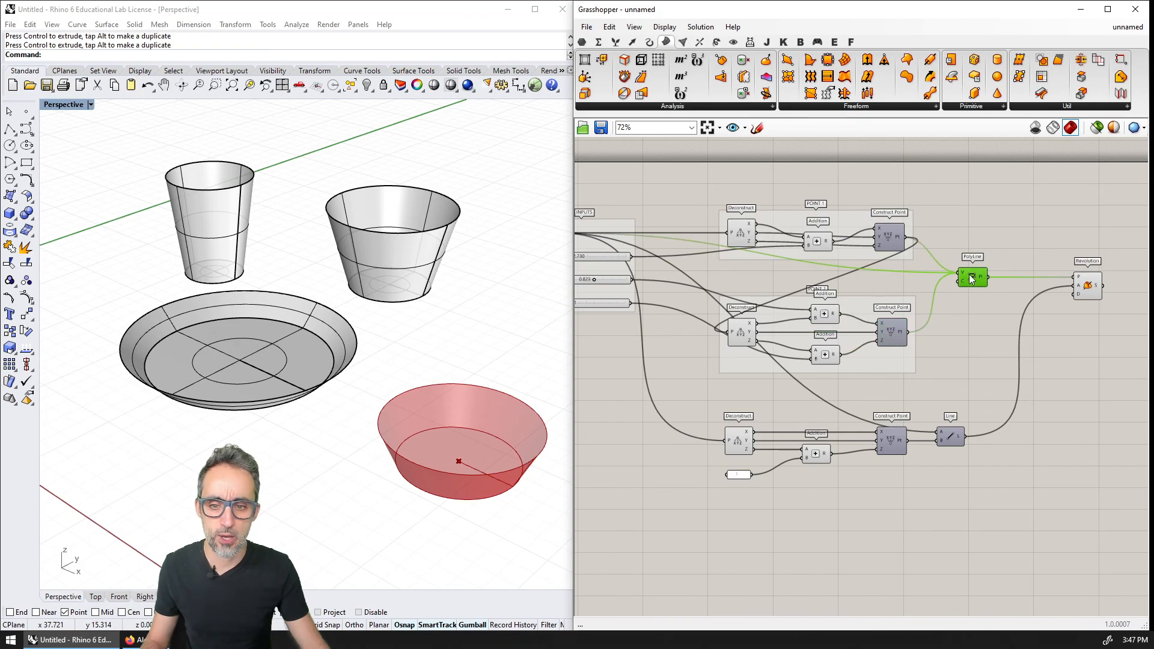
pyautogui.moveTo(640, 217); pyautogui.dragTo(762, 227, button='right')
pyautogui.click(674, 243)
pyautogui.moveTo(862, 292); pyautogui.dragTo(755, 268, button='right')
pyautogui.click(1106, 272)
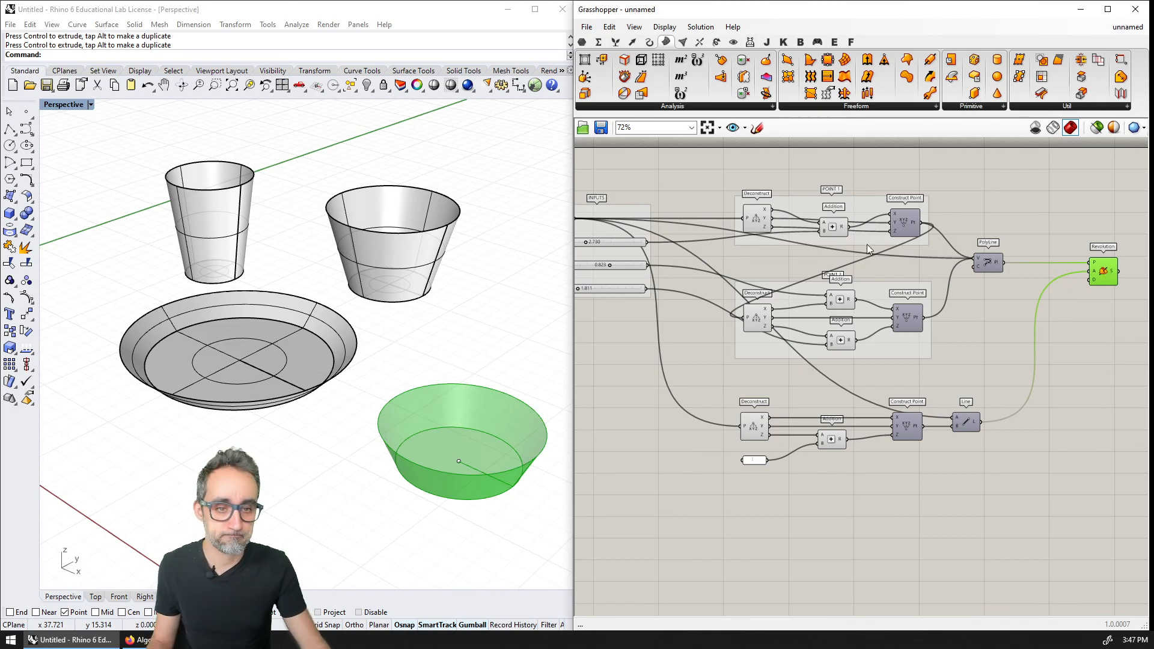
pyautogui.click(1031, 235)
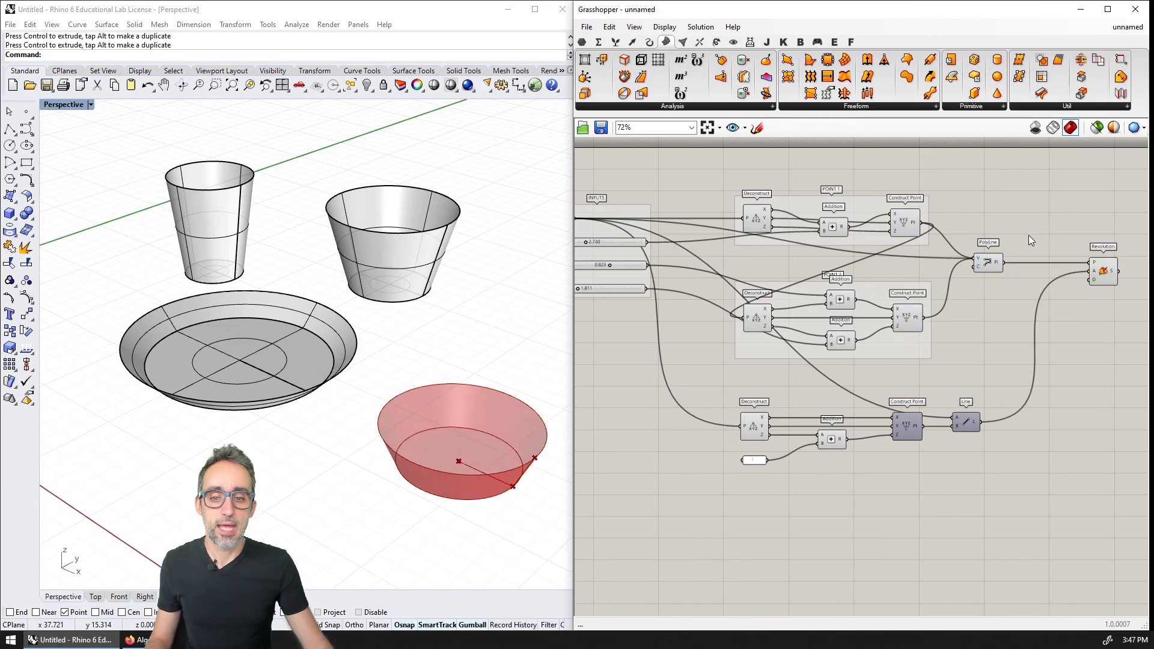
pyautogui.scroll(-1, 1029, 236)
pyautogui.moveTo(1005, 241); pyautogui.dragTo(975, 246, button='right')
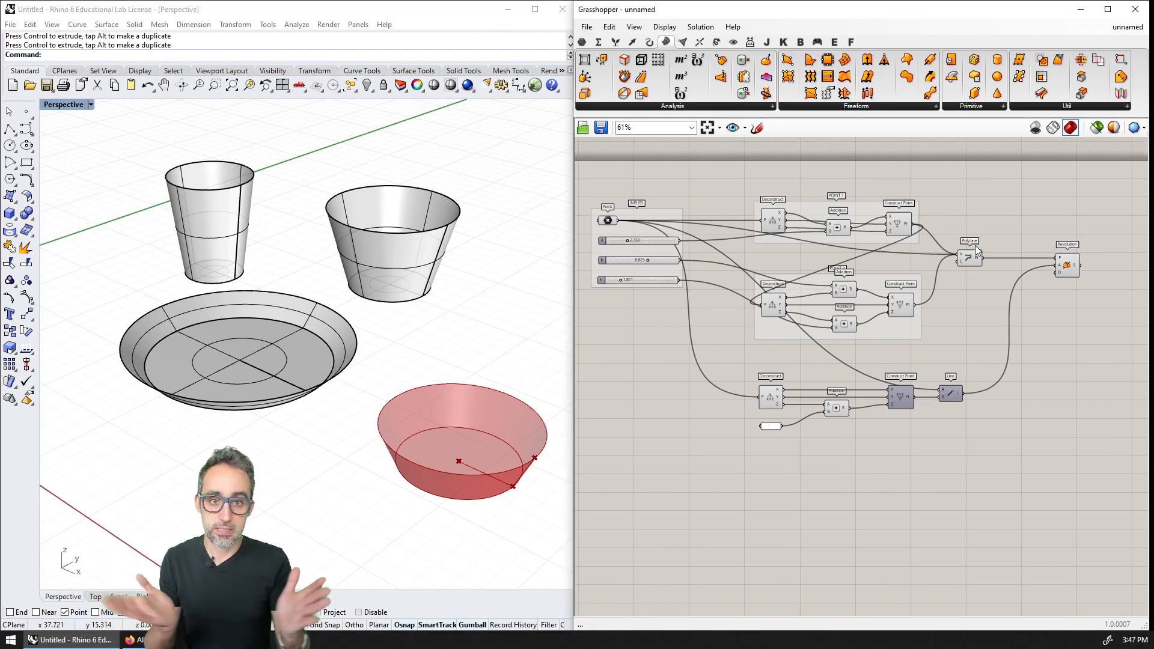